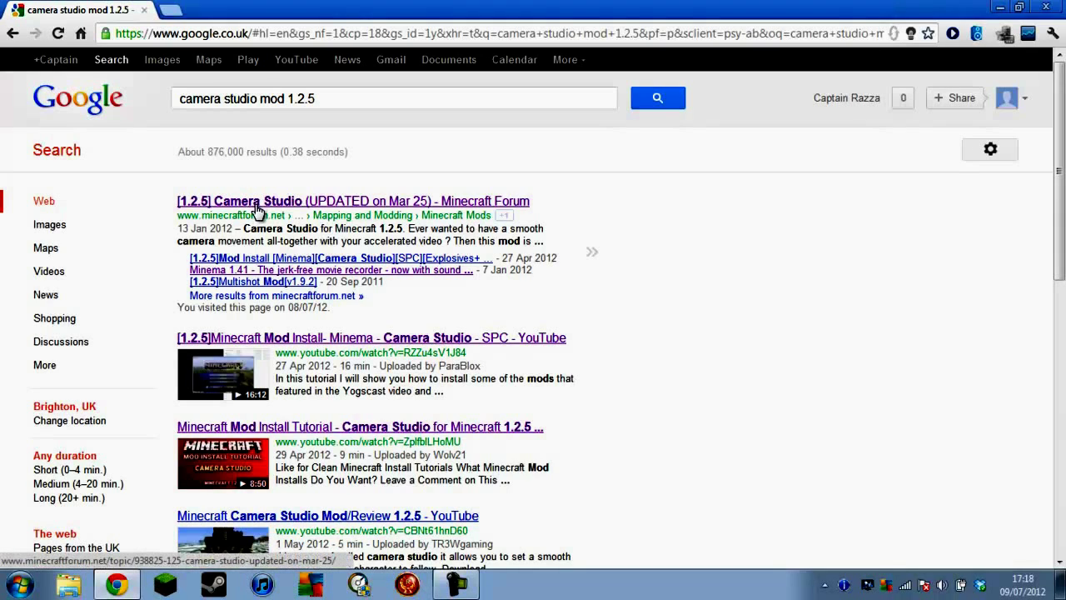
Open the minecraftforum.net [1.2.5] Camera Studio topic from the Google results
click(485, 204)
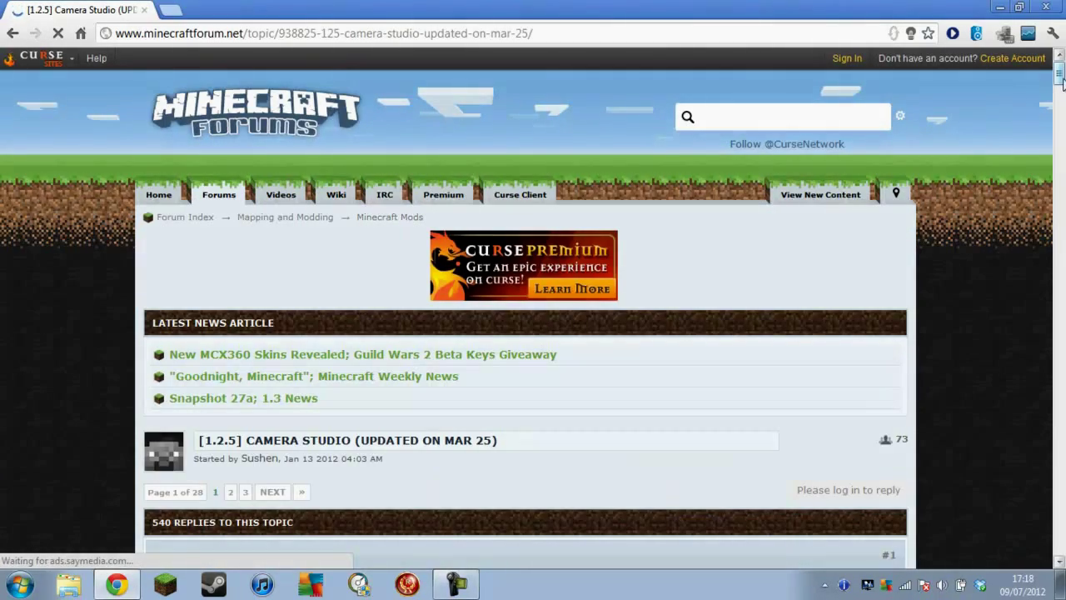
Scroll the Camera Studio post down to the Download Links section listing build 347 for 1.2.4/1.2.5
drag(1061, 79, 1060, 111)
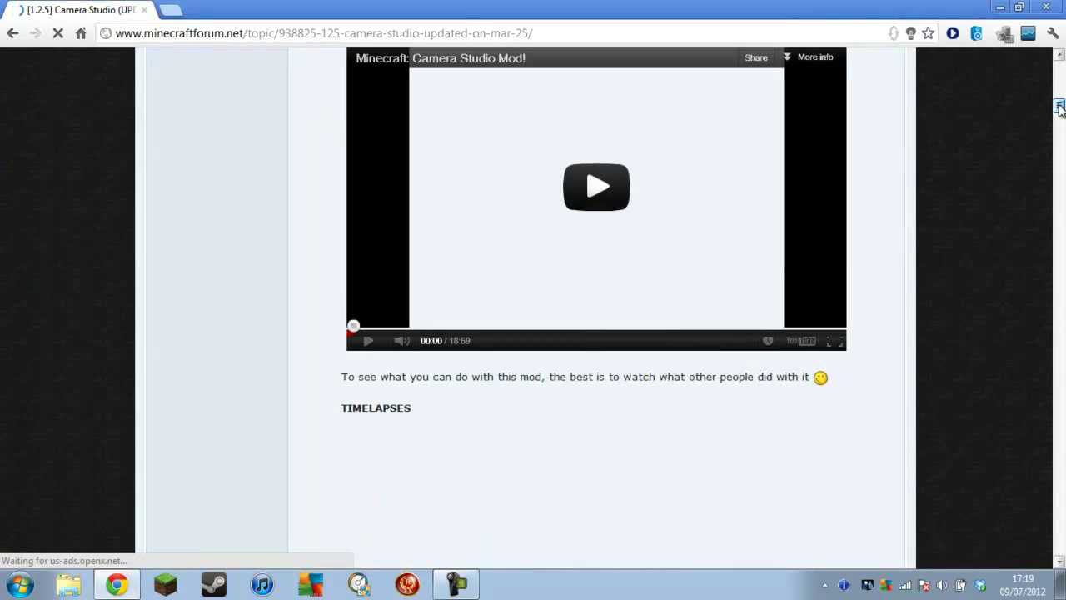
drag(1061, 109, 1063, 211)
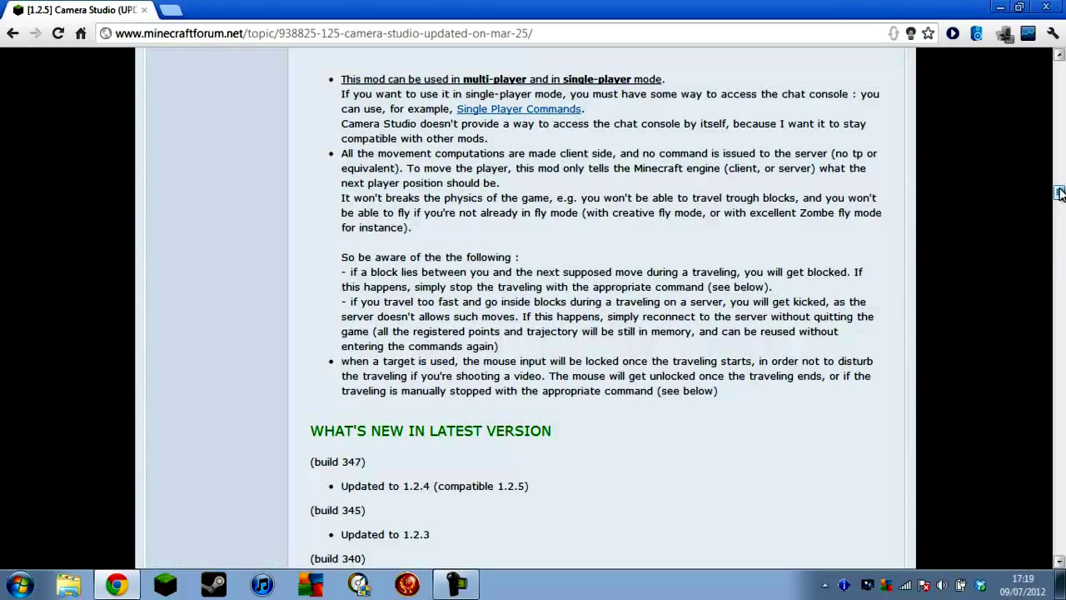
scroll(472, 364, down, 9)
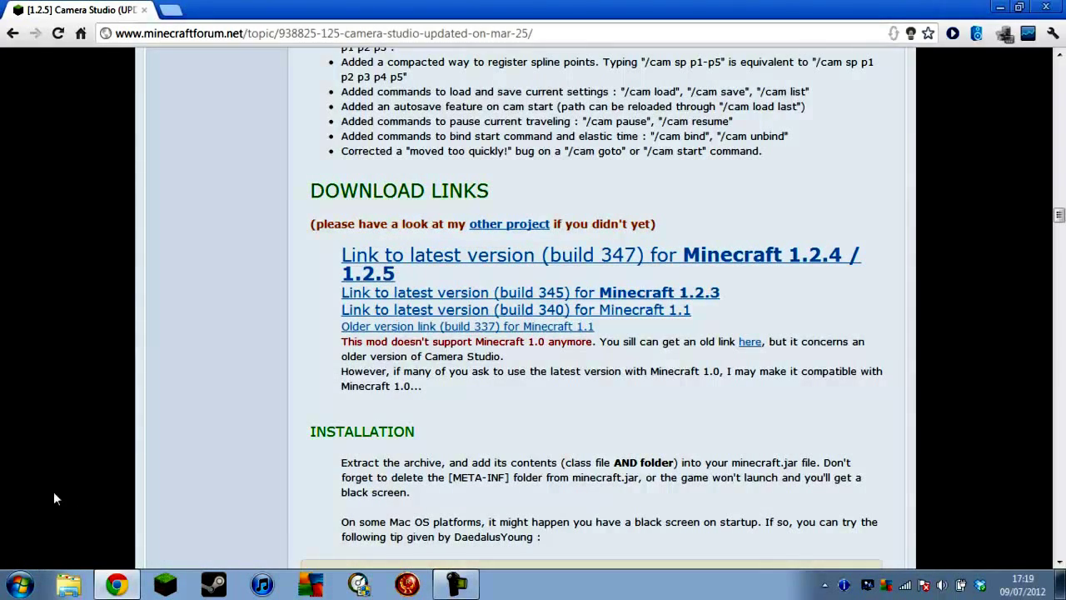
click(18, 583)
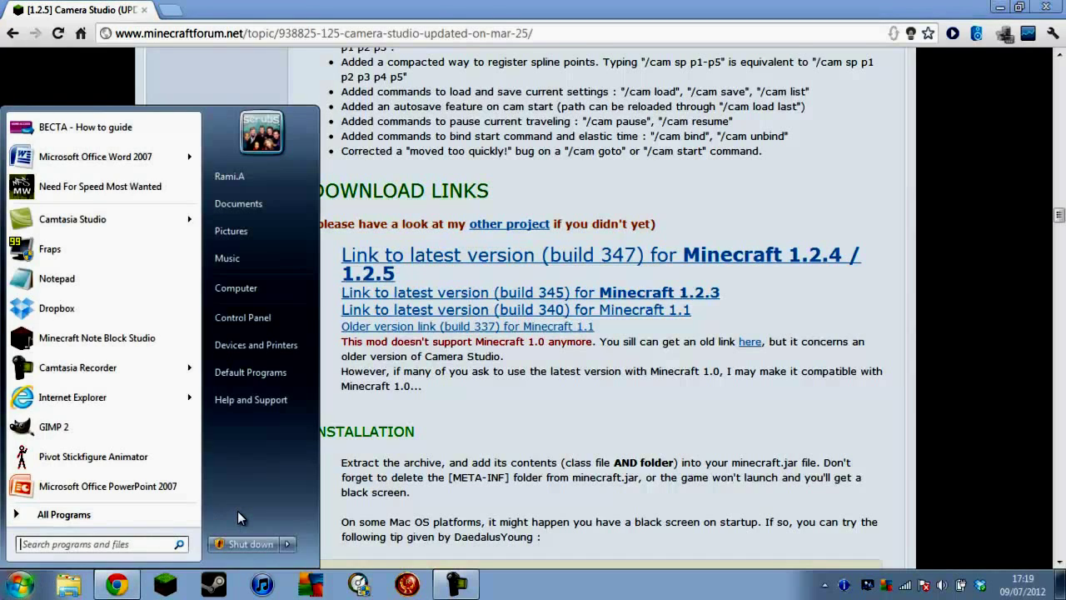
Open the Roaming app data folder via %appdata% and go into .minecraft > bin
text(%ap)
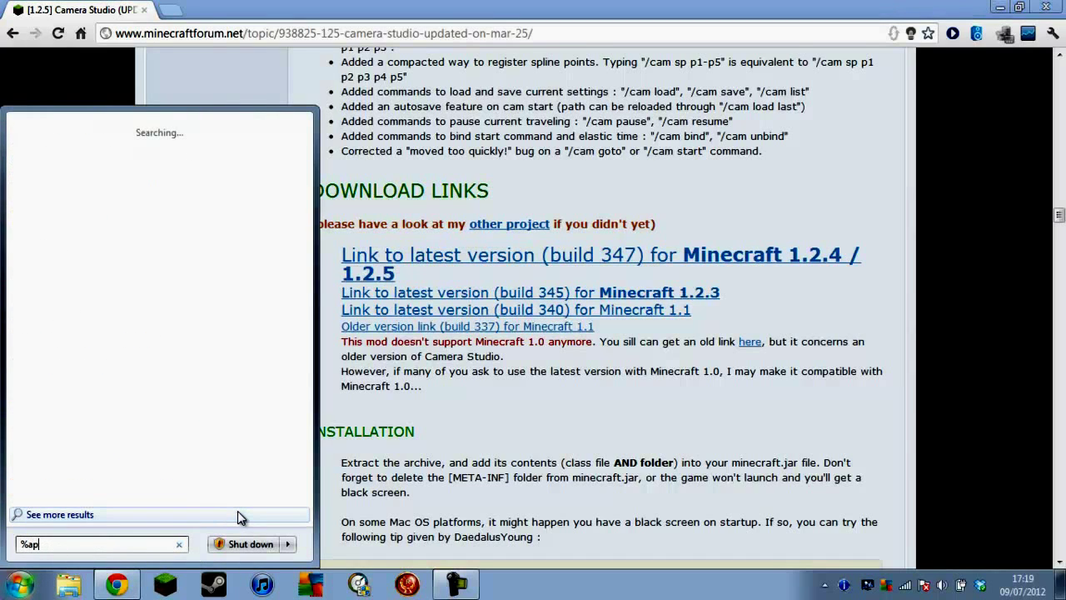
text(pdata%)
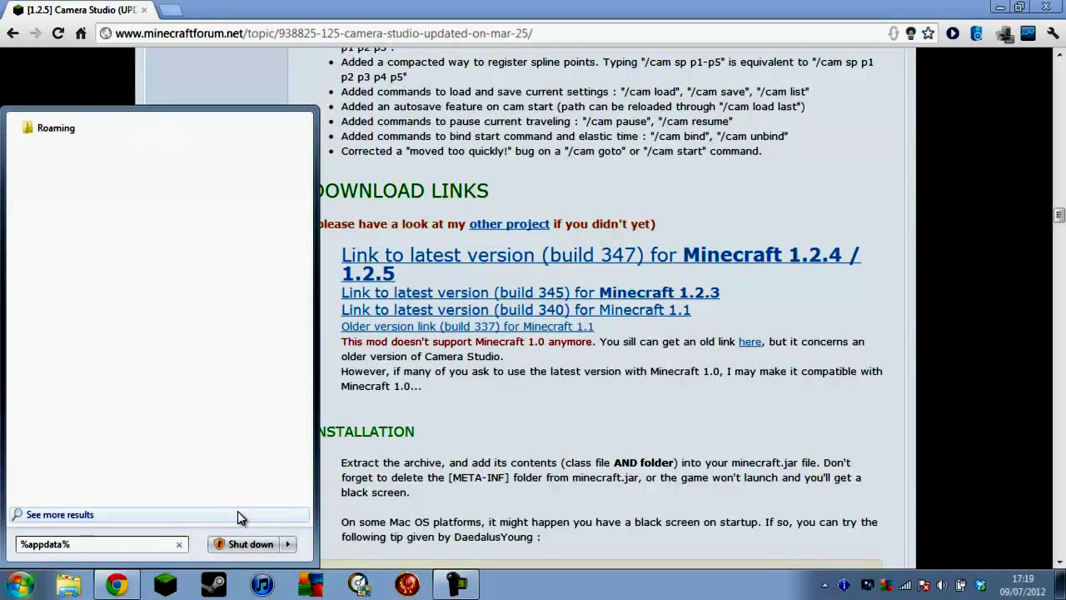
key(Return)
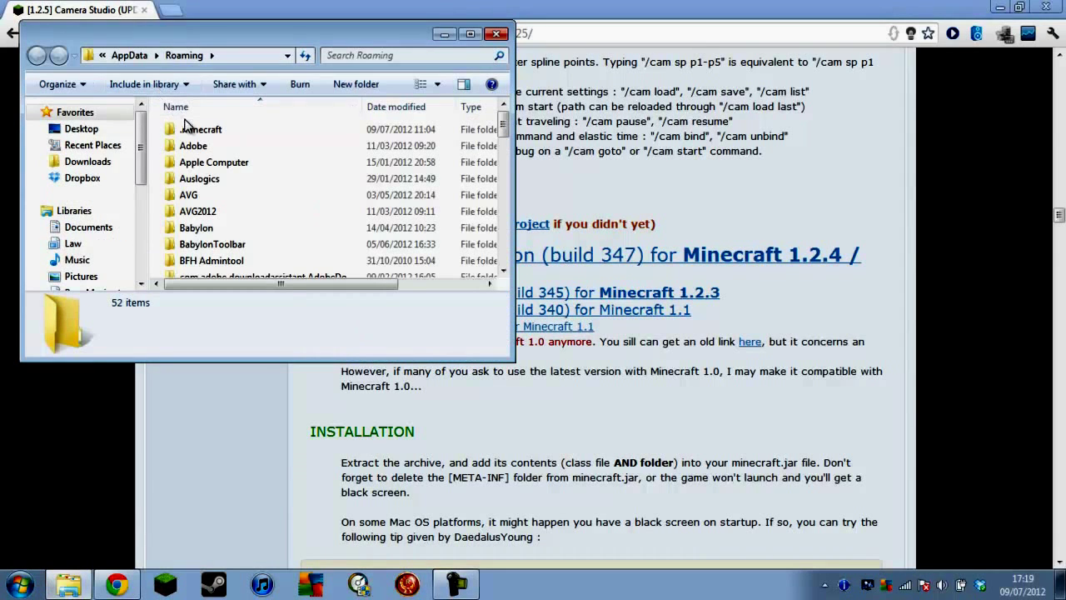
double_click(188, 129)
drag(415, 33, 2, 73)
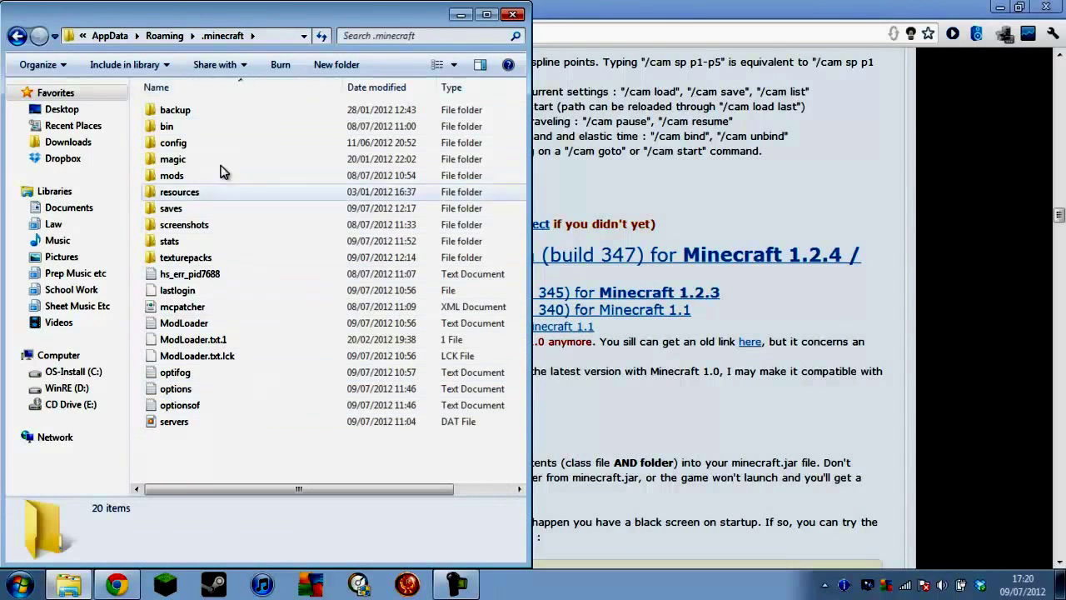
click(164, 36)
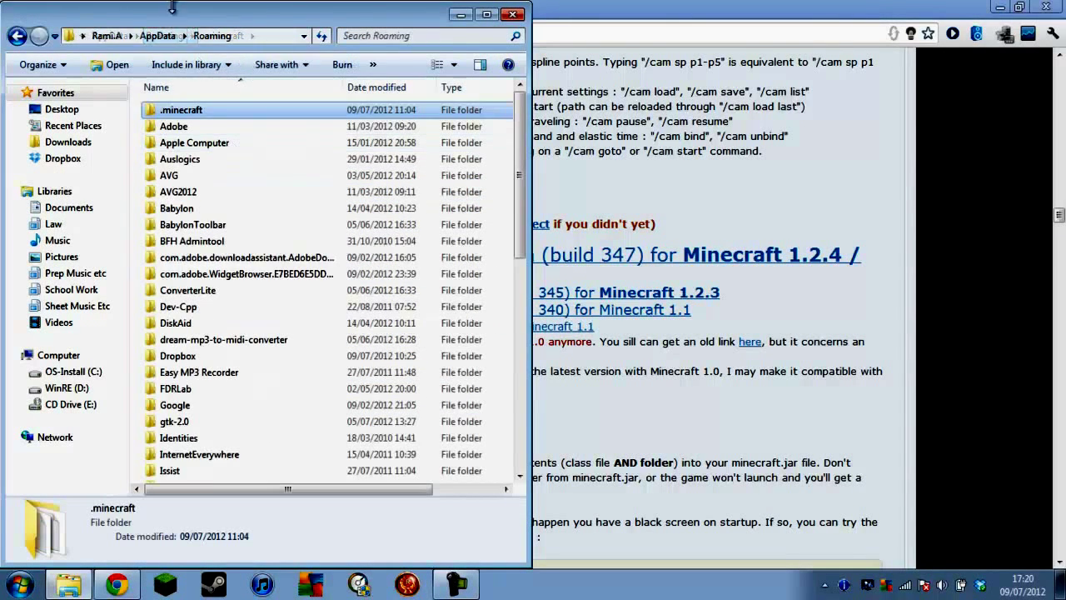
double_click(192, 117)
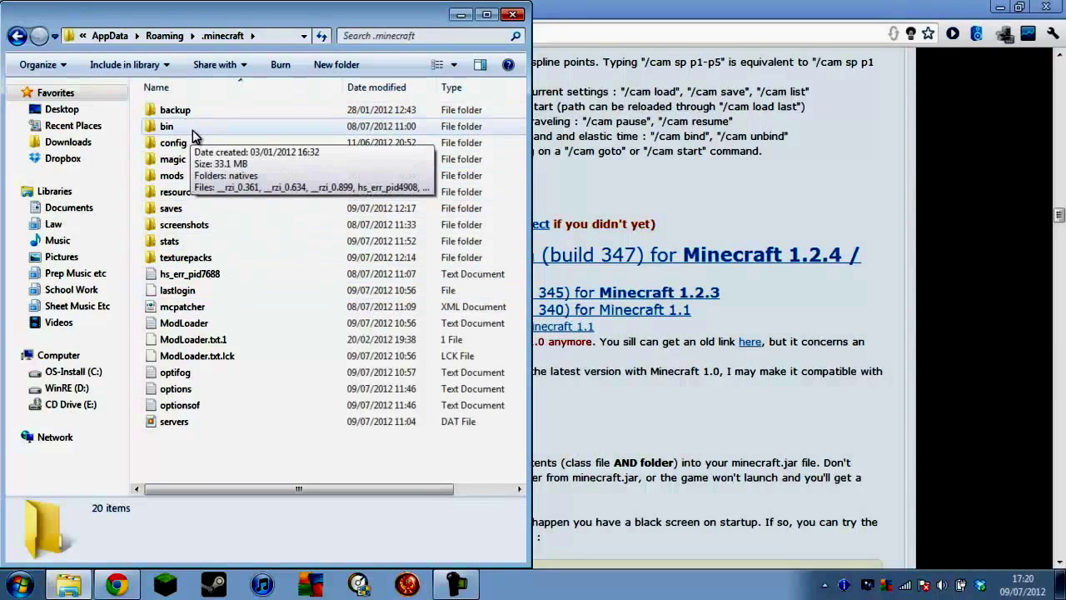
double_click(191, 127)
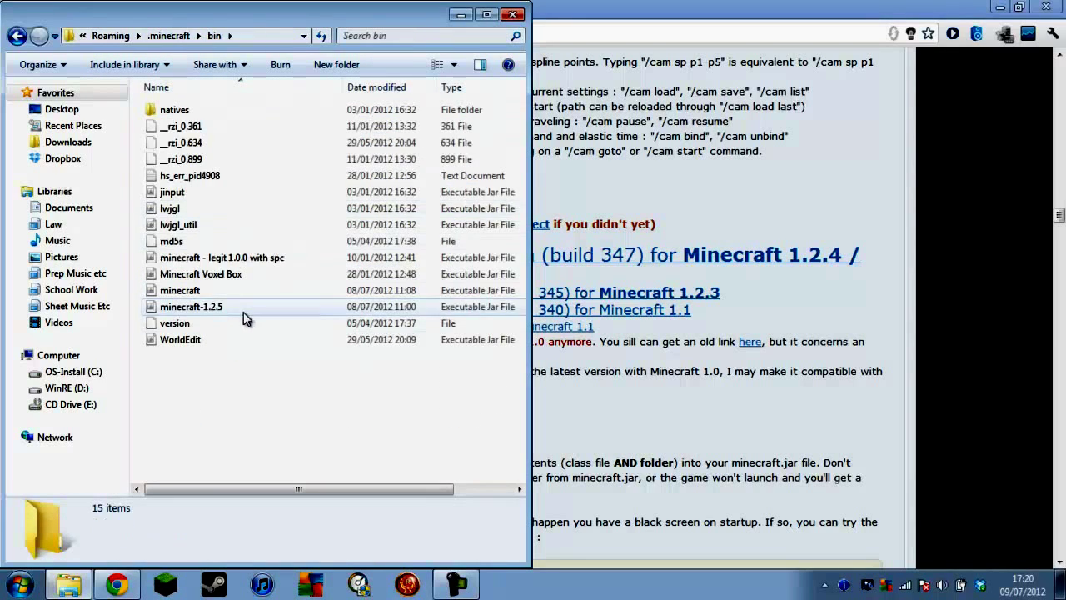
Open minecraft.jar as an archive in WinRAR archiver
click(246, 300)
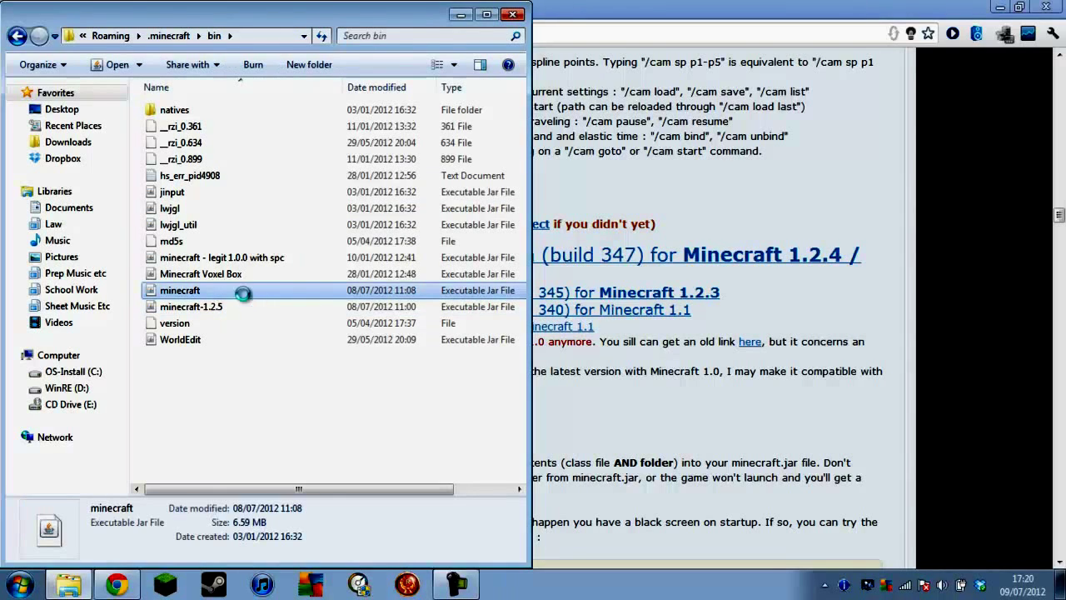
right_click(244, 298)
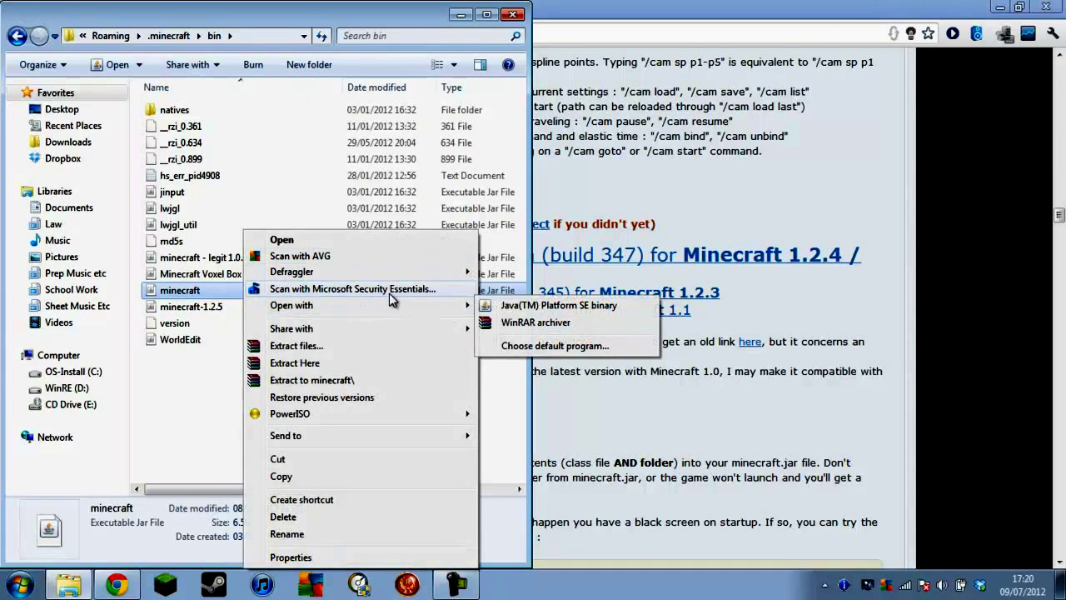
mouse_move(428, 306)
click(502, 323)
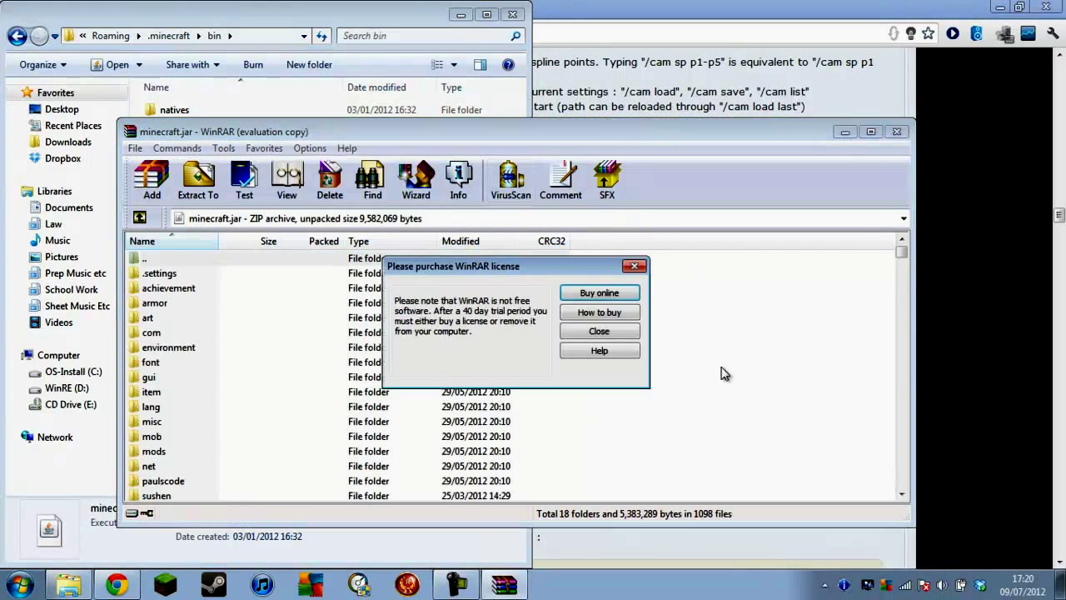
Dock minecraft.jar's WinRAR window right and open CameraStudioV1.2.4b347.zip from Downloads beside it
click(624, 330)
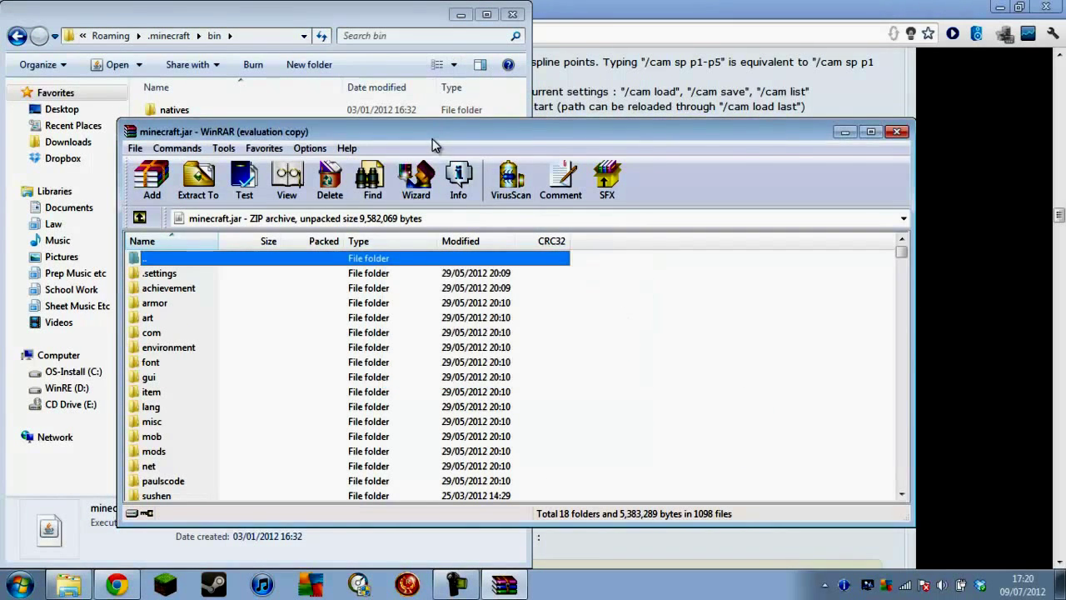
drag(433, 133, 1065, 76)
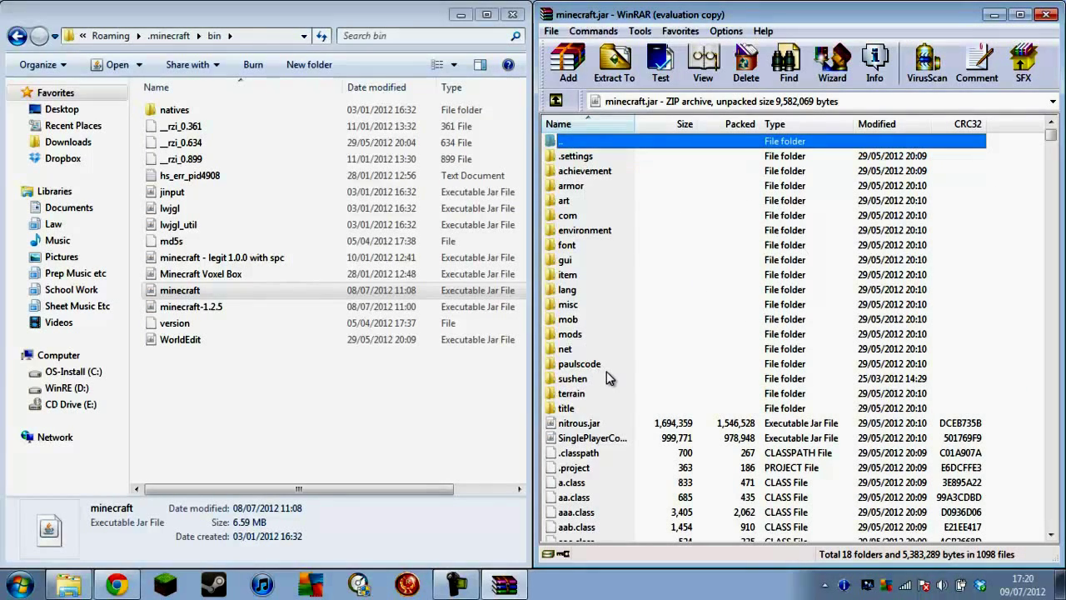
click(68, 142)
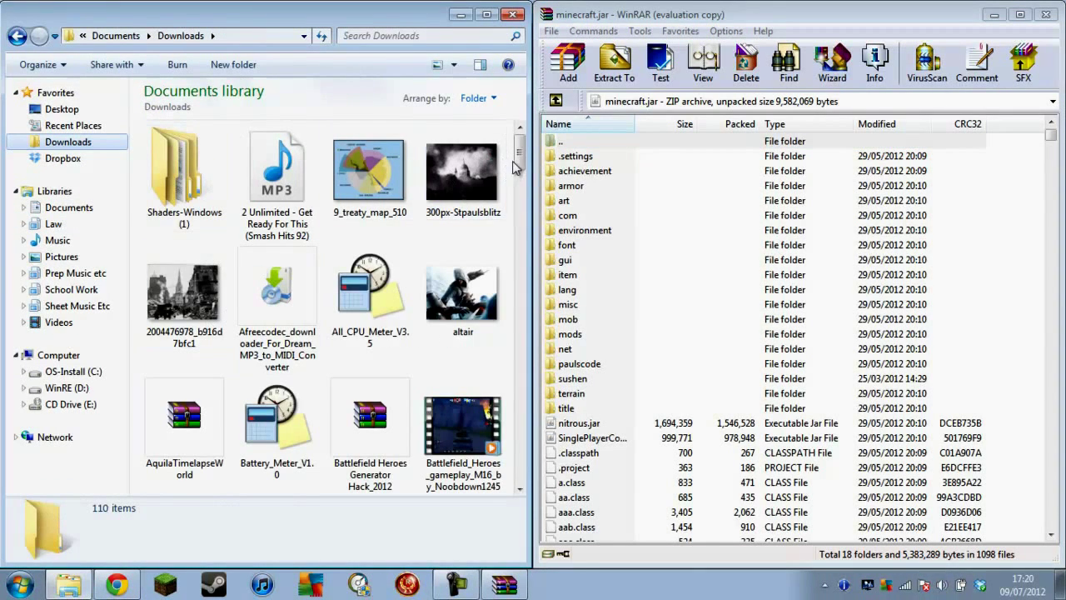
drag(520, 163, 525, 206)
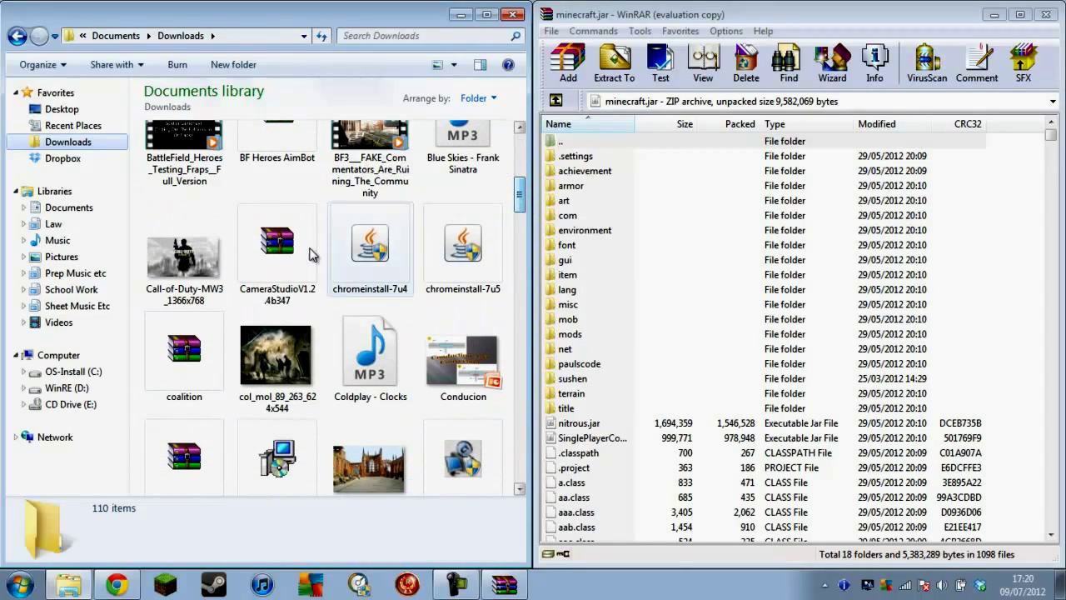
click(283, 265)
double_click(283, 264)
drag(417, 75, 42, 106)
click(221, 306)
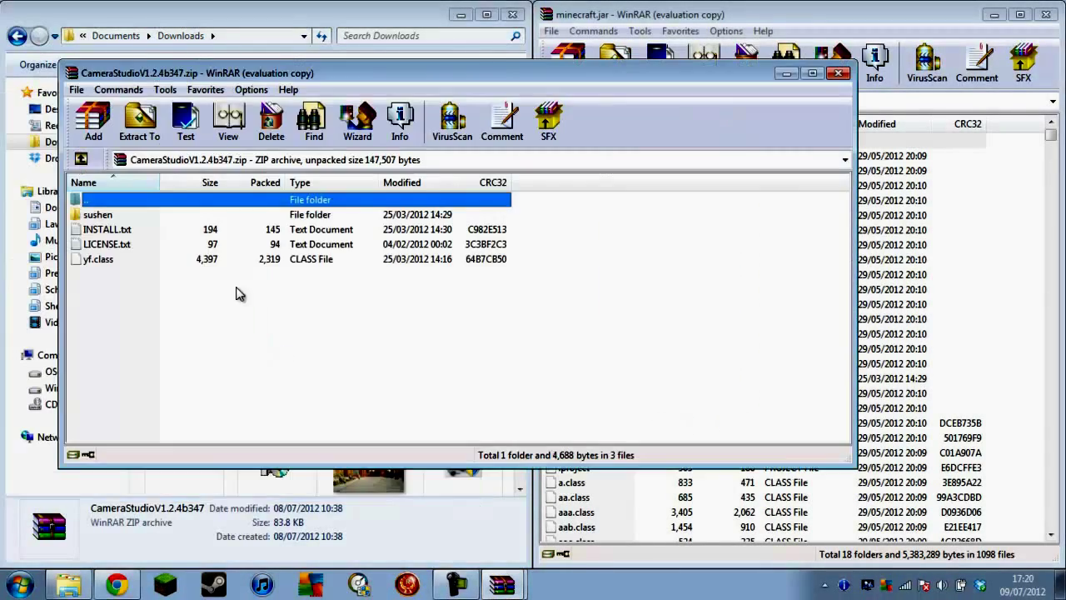
Copy the sushen folder and yf.class from the Camera Studio zip into minecraft.jar
drag(279, 64, 2, 4)
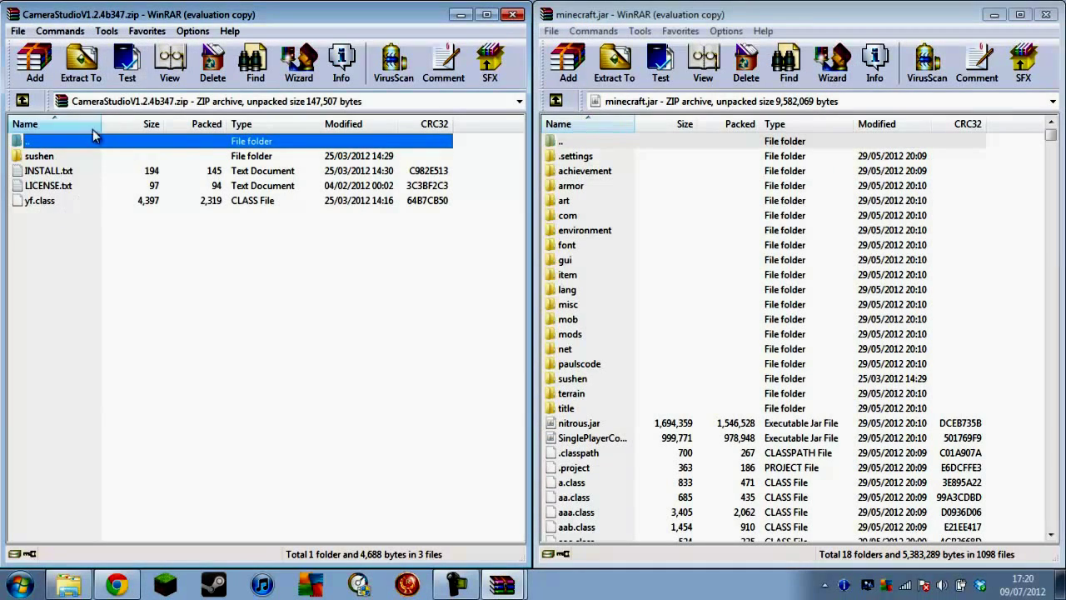
click(42, 156)
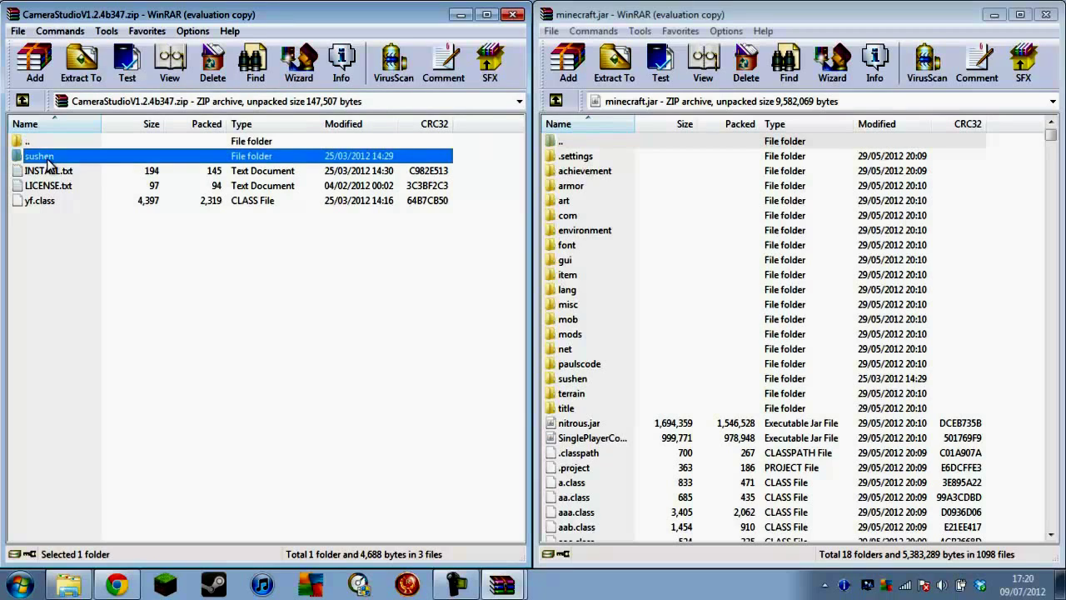
ctrl+click(50, 201)
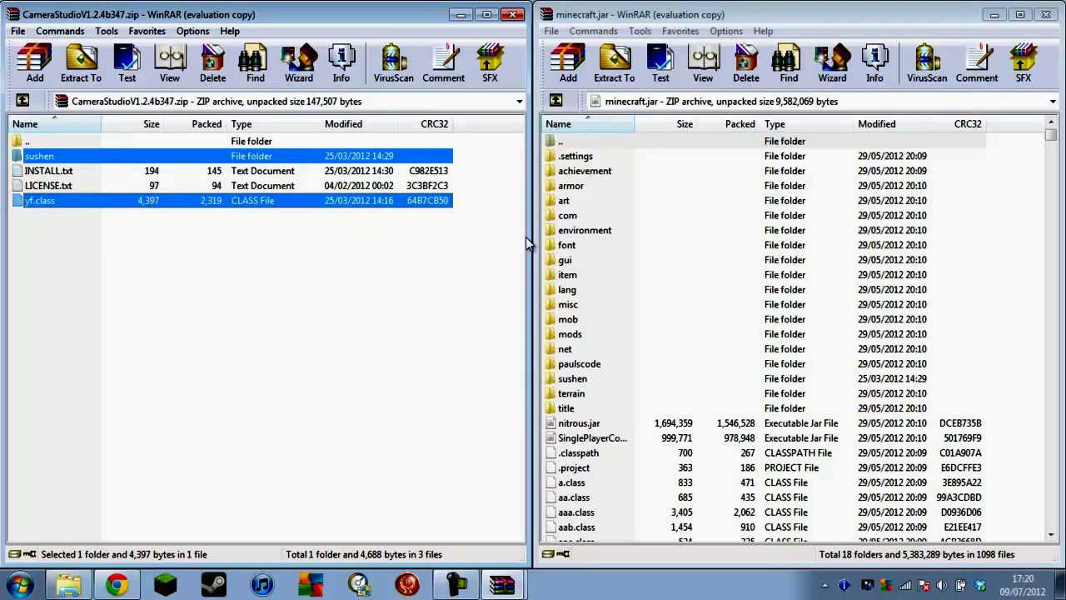
drag(603, 266, 206, 233)
click(338, 283)
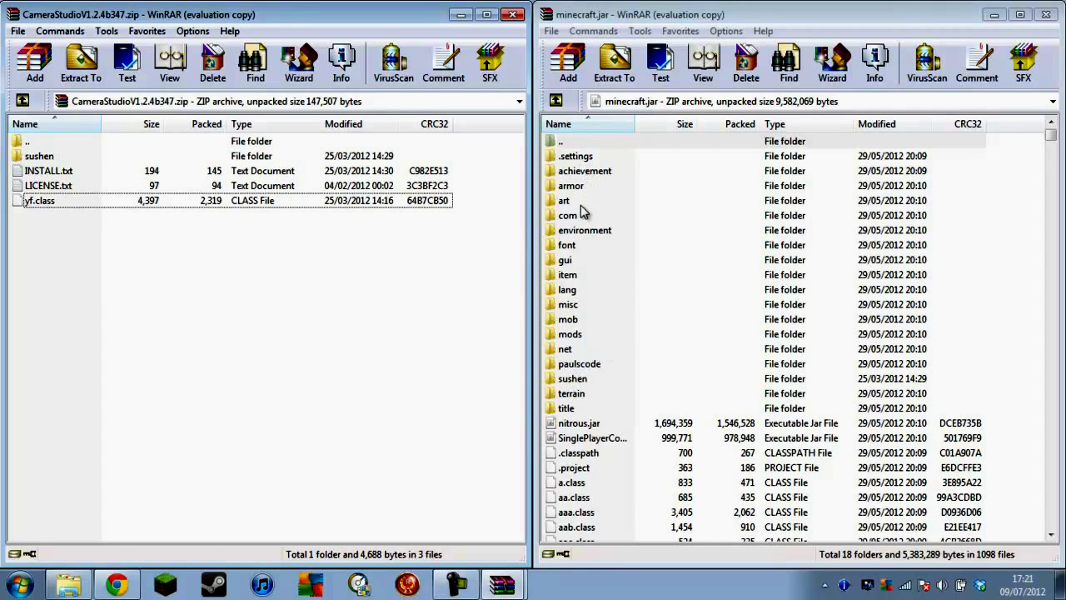
drag(1050, 135, 1041, 486)
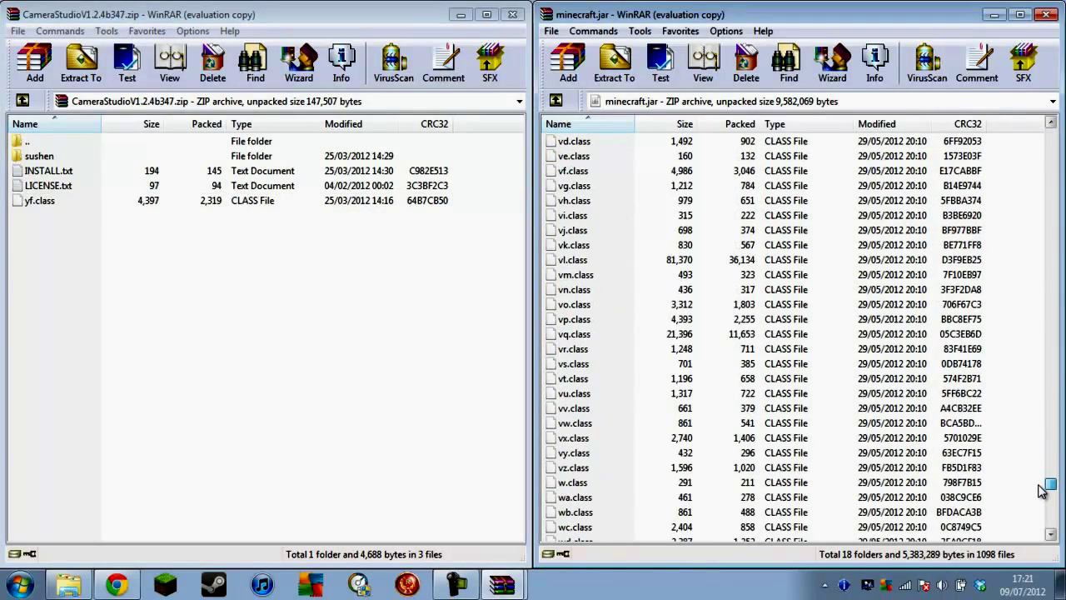
scroll(618, 302, down, 20)
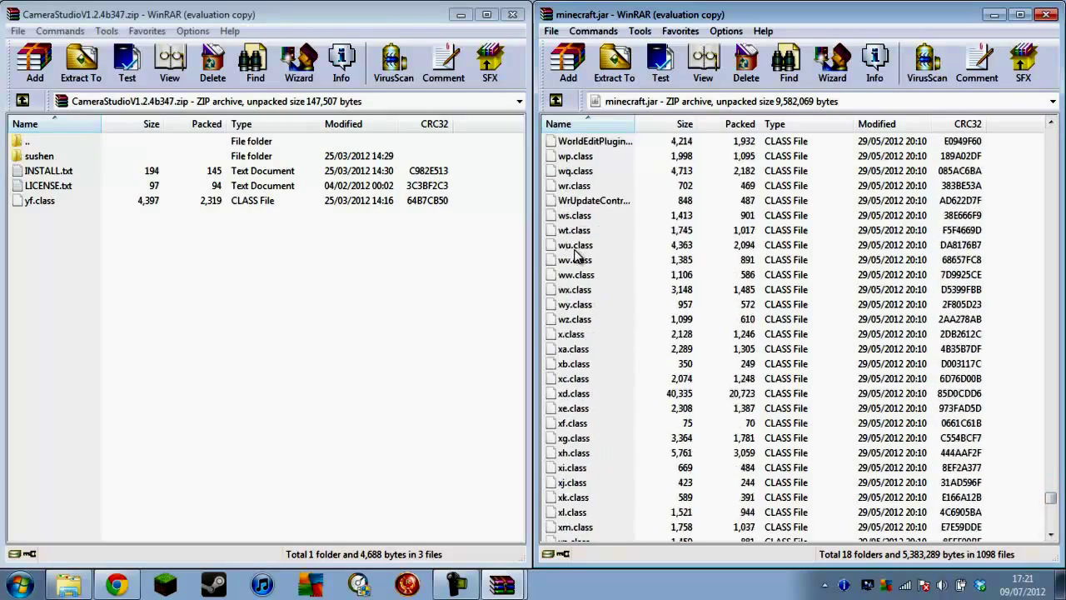
scroll(576, 254, up, 20)
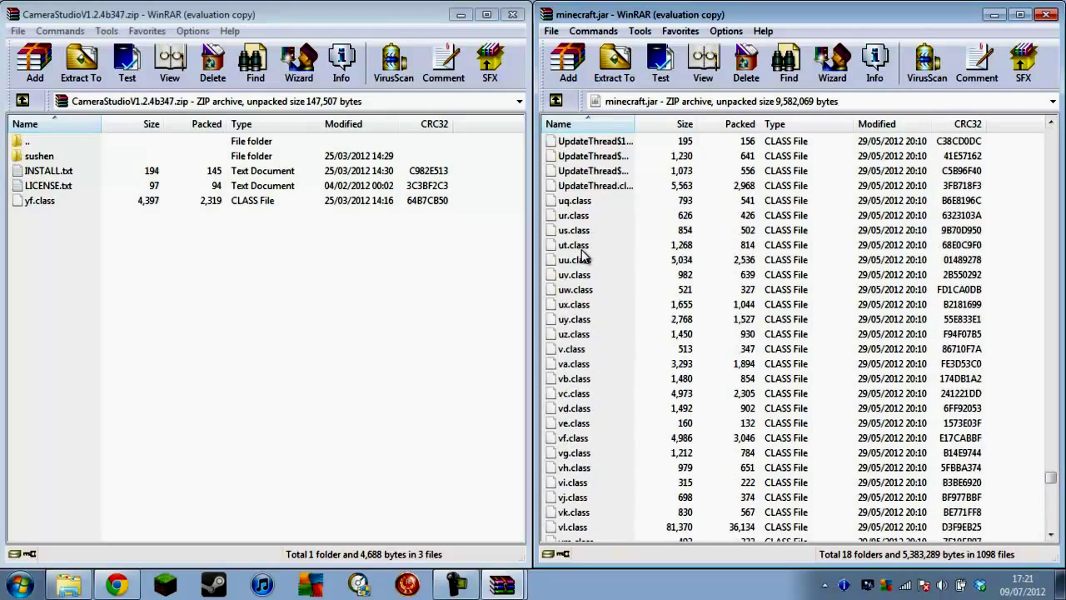
scroll(590, 260, down, 18)
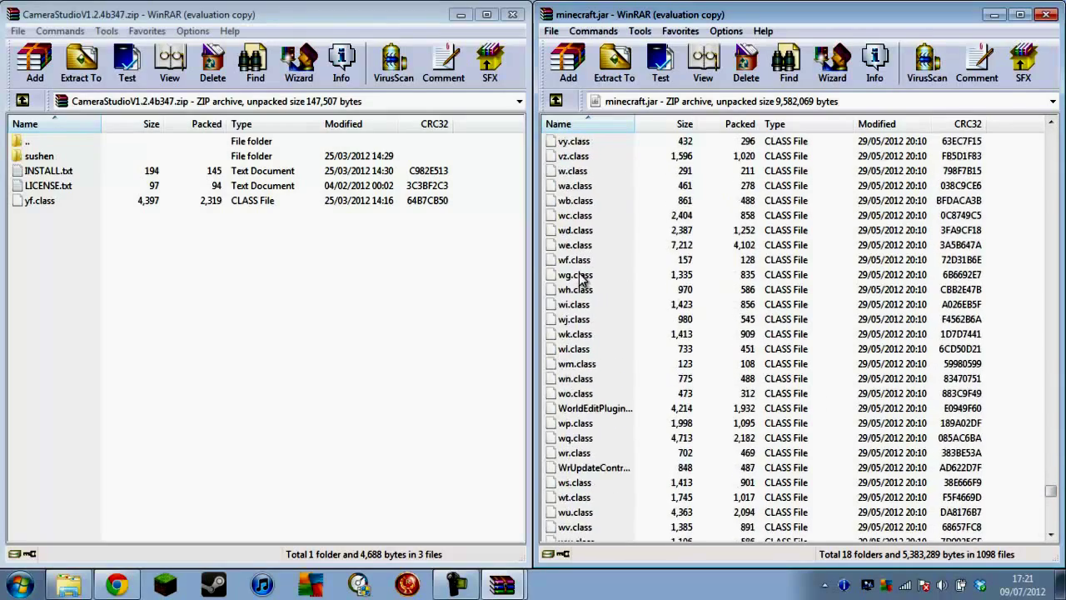
scroll(583, 275, down, 12)
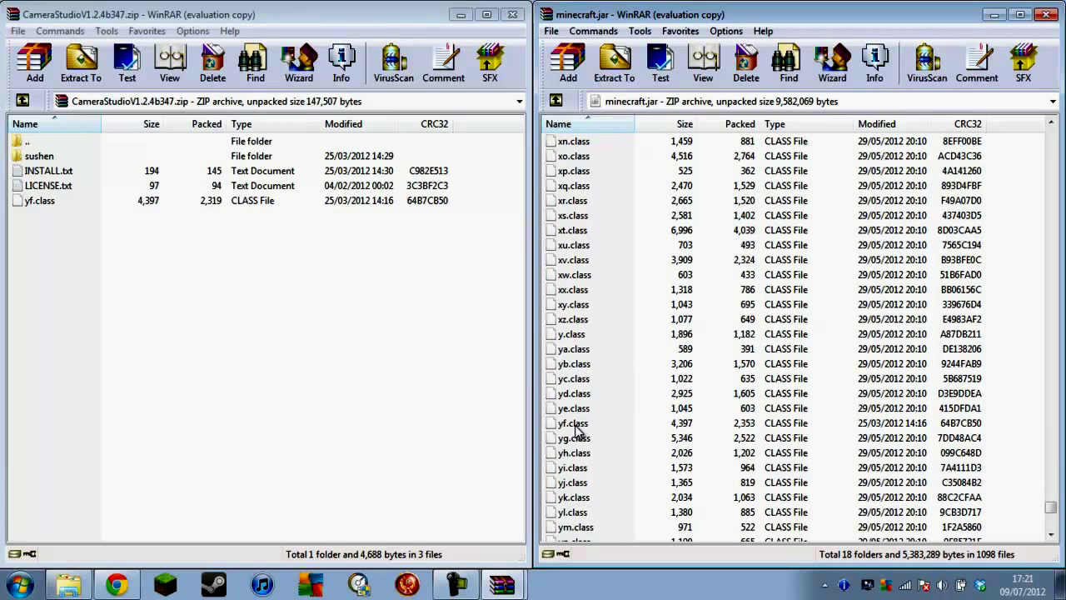
Close both archives, the Downloads folder and the browser, then launch Minecraft
click(1045, 14)
click(514, 15)
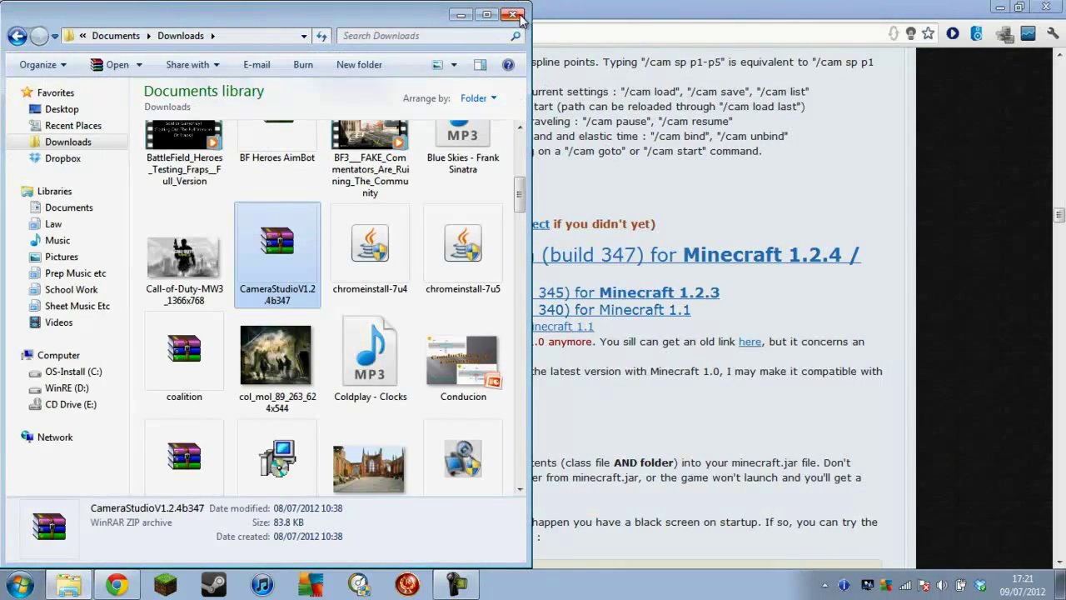
click(514, 10)
click(1045, 6)
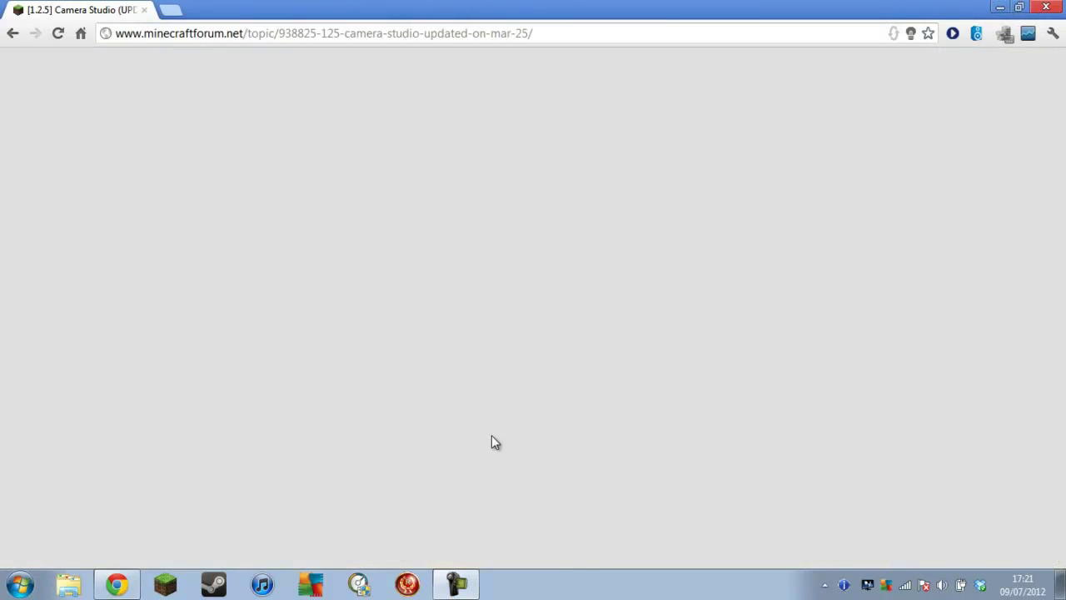
click(164, 586)
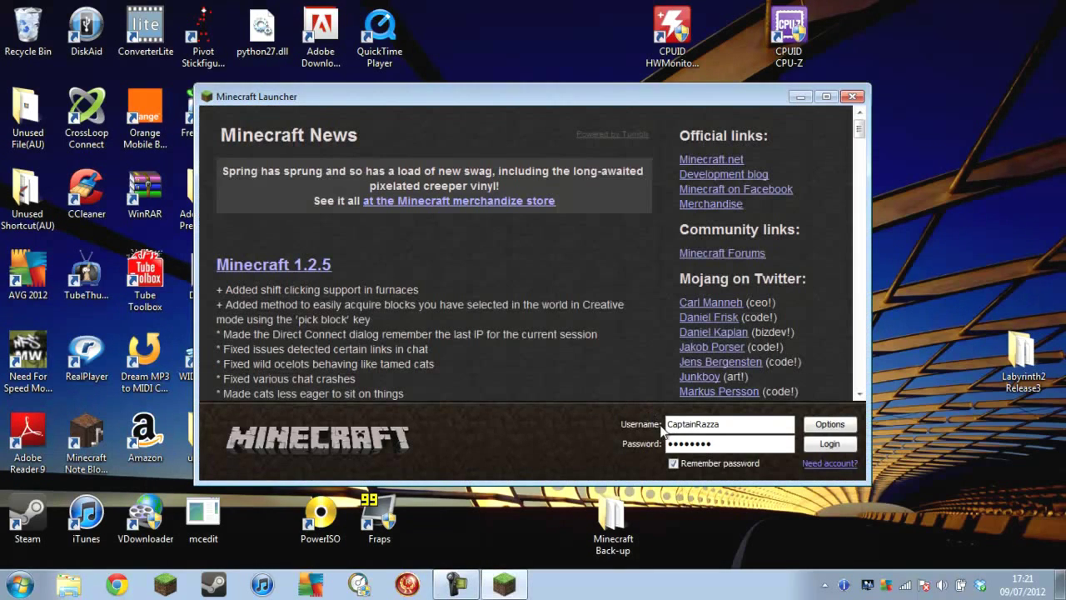
Log in with the saved account and maximize the Minecraft Launcher
click(831, 442)
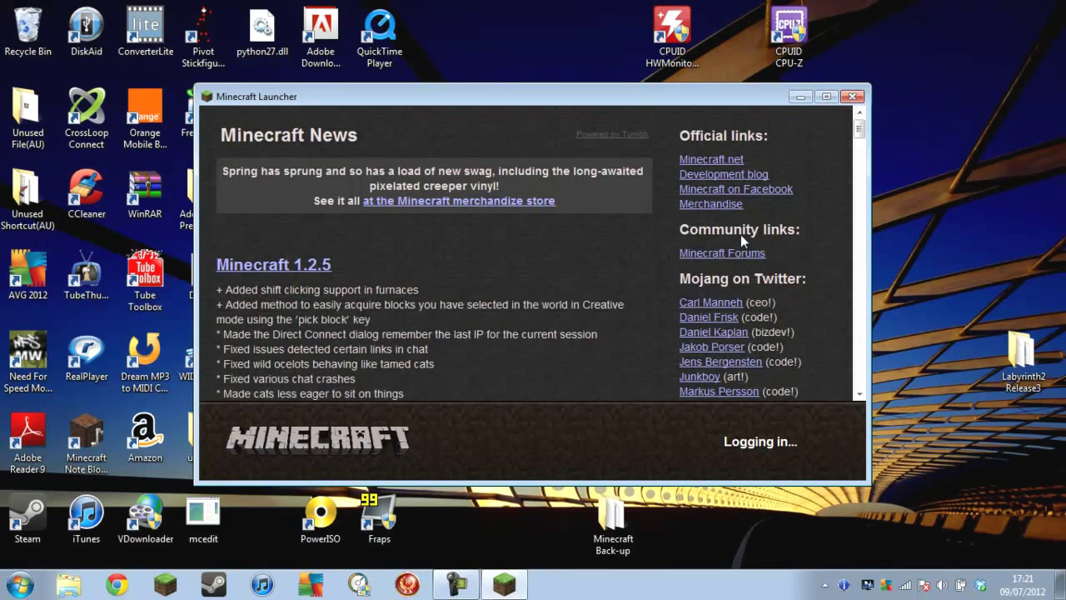
click(829, 98)
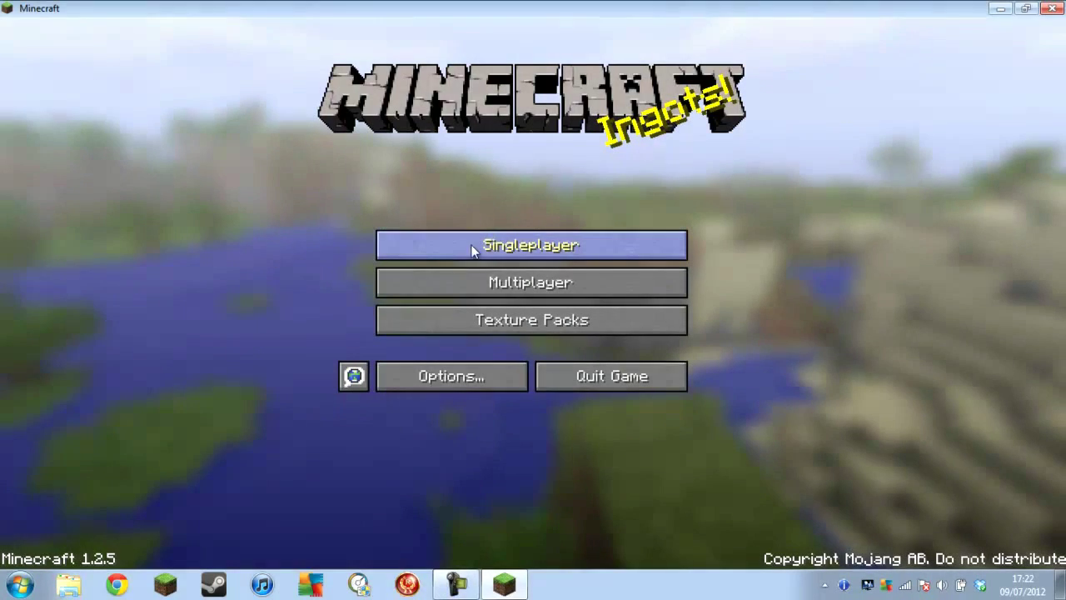
Load the New 1.1 map singleplayer world and fly down beside the house
click(458, 244)
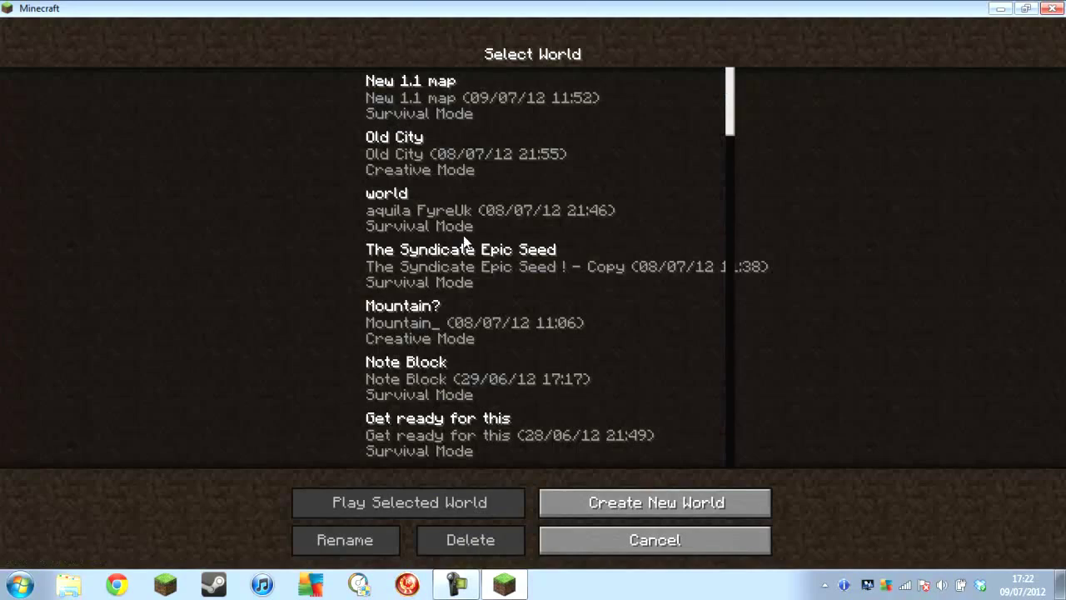
double_click(437, 112)
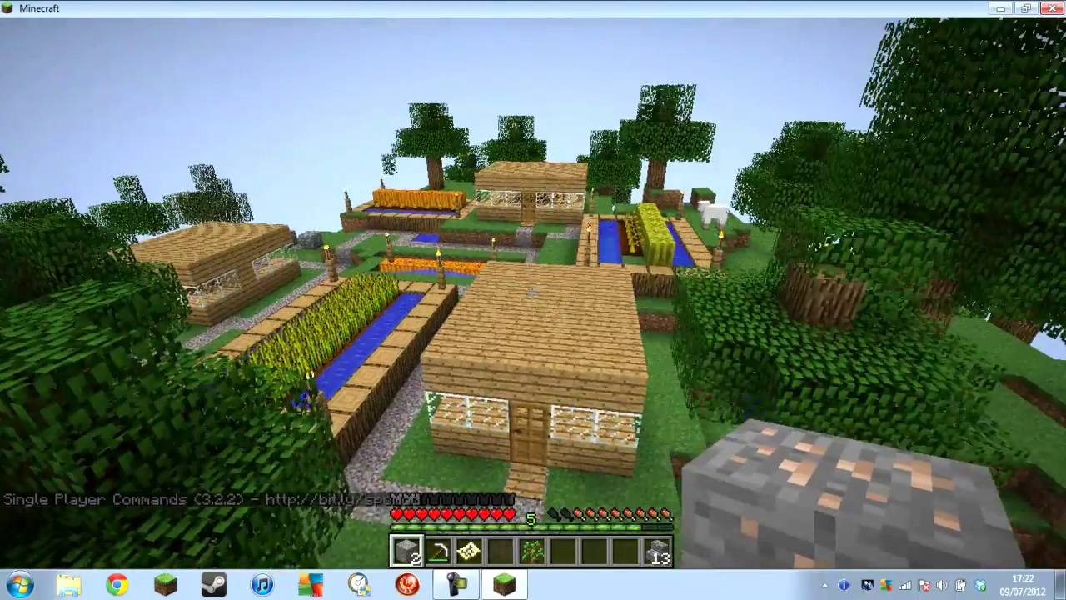
key(w)
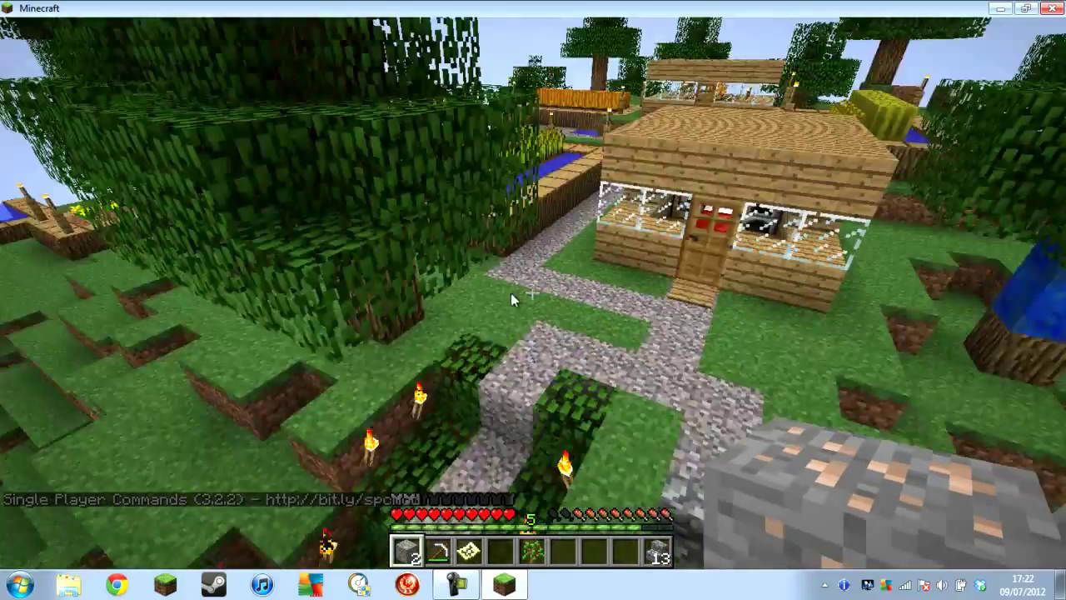
Run /cam goto p1, which reports p1 unregistered, then fly toward the house and terraces
key(slash)
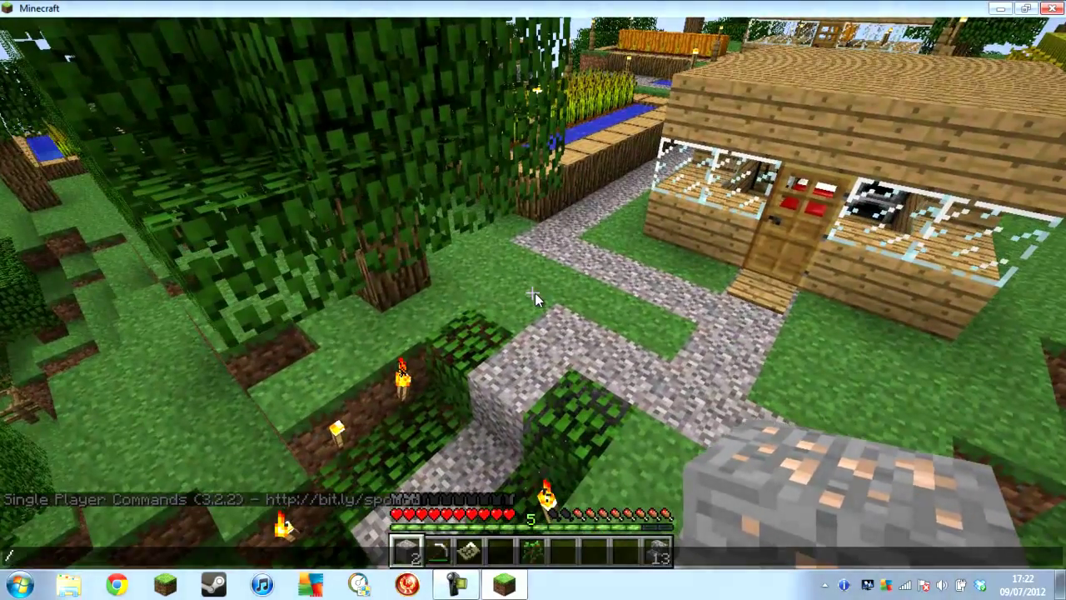
text(cam goto p1)
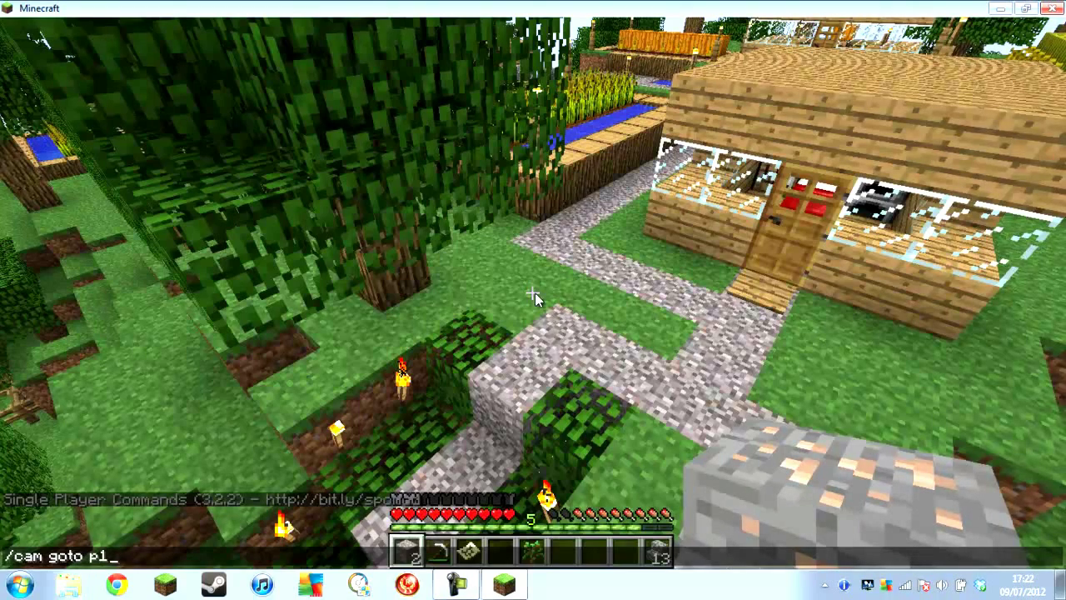
key(Return)
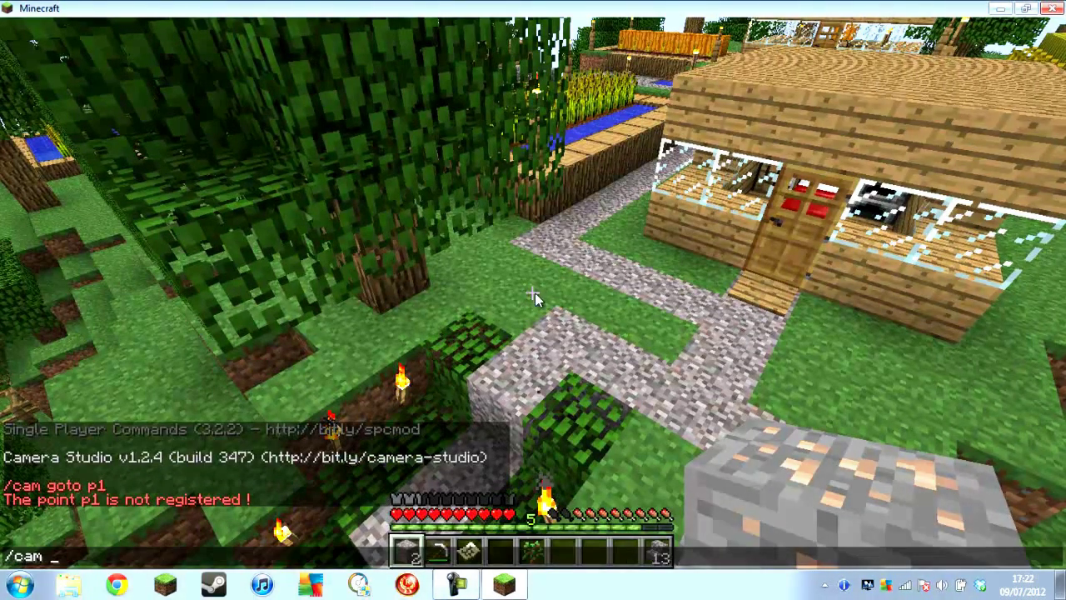
key(BackSpace)
key(BackSpace)
key(BackSpace)
key(BackSpace)
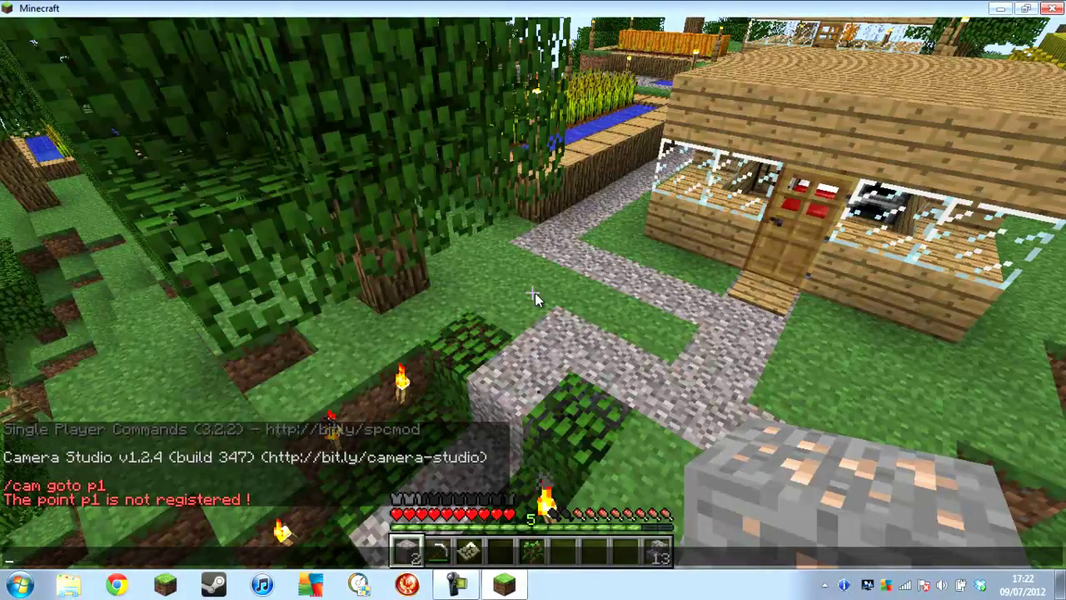
key(Escape)
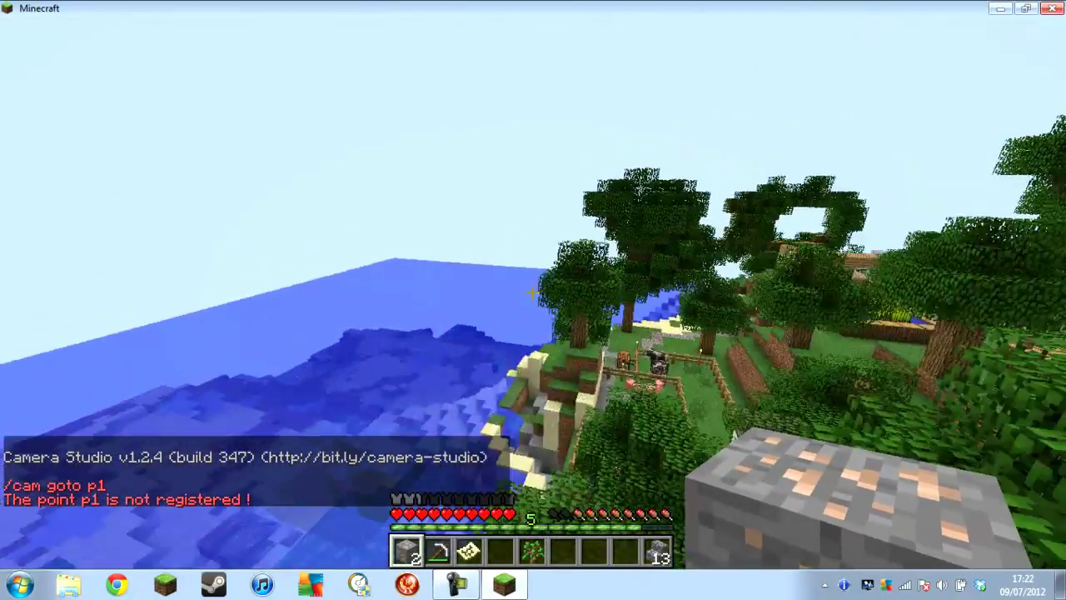
key(w)
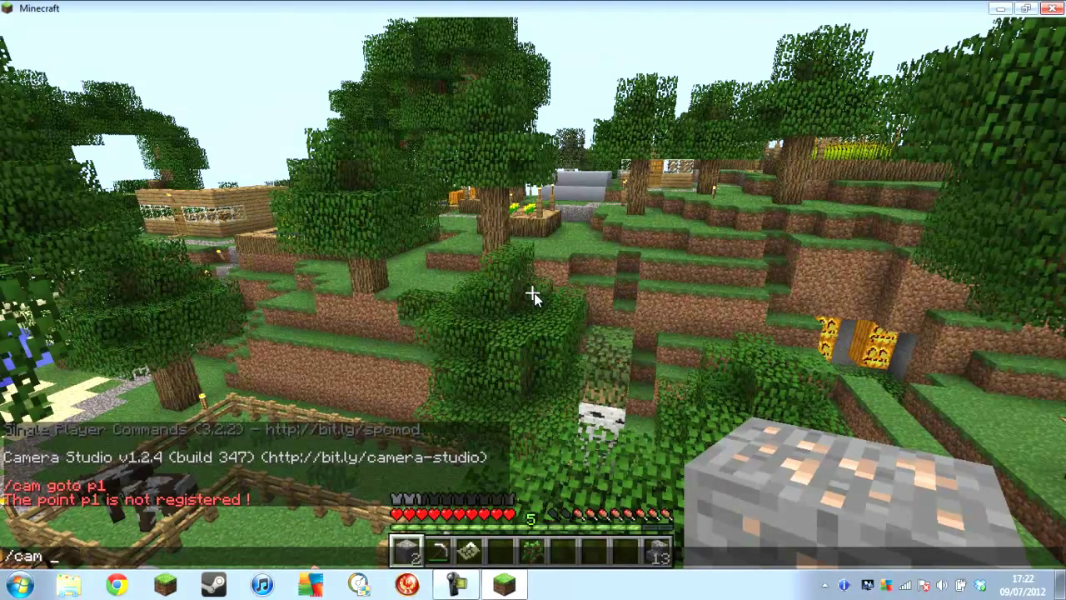
Register p1, fly above the village to register p2, return to p1 and register a curve path
key(Return)
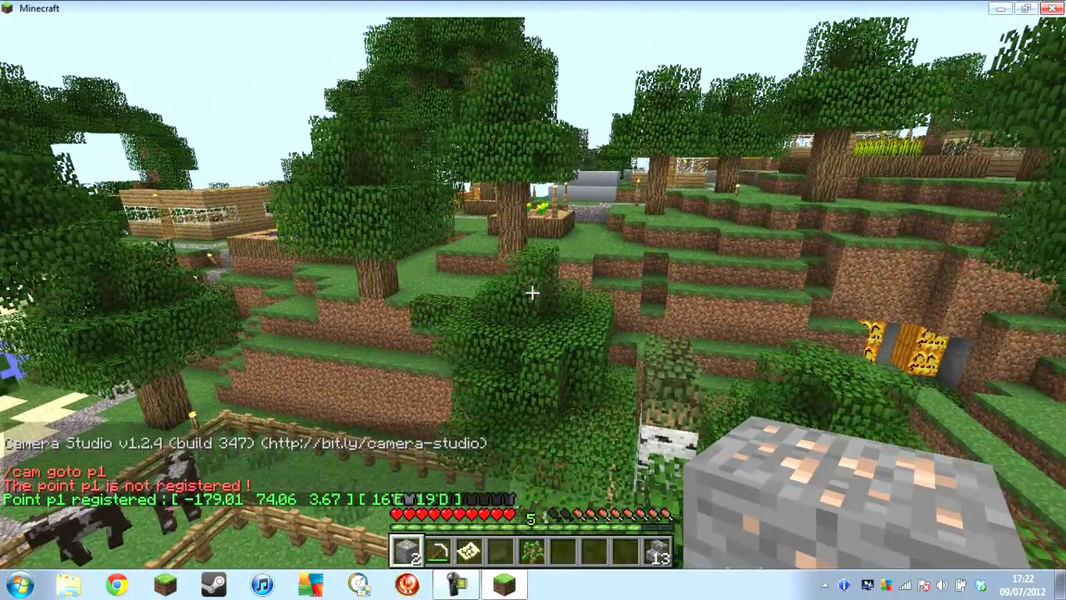
key(w)
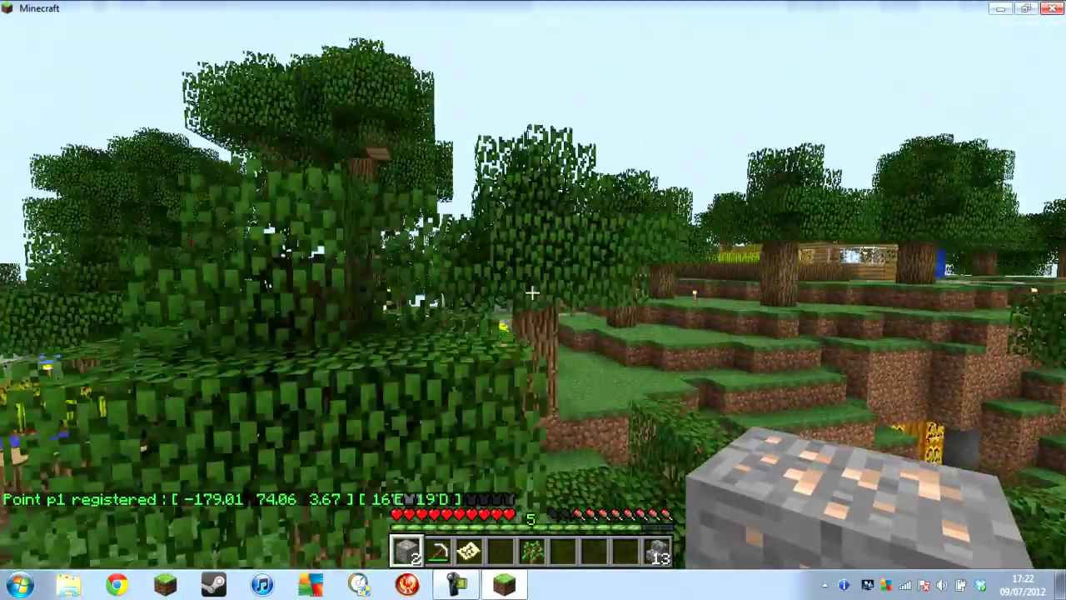
key(space)
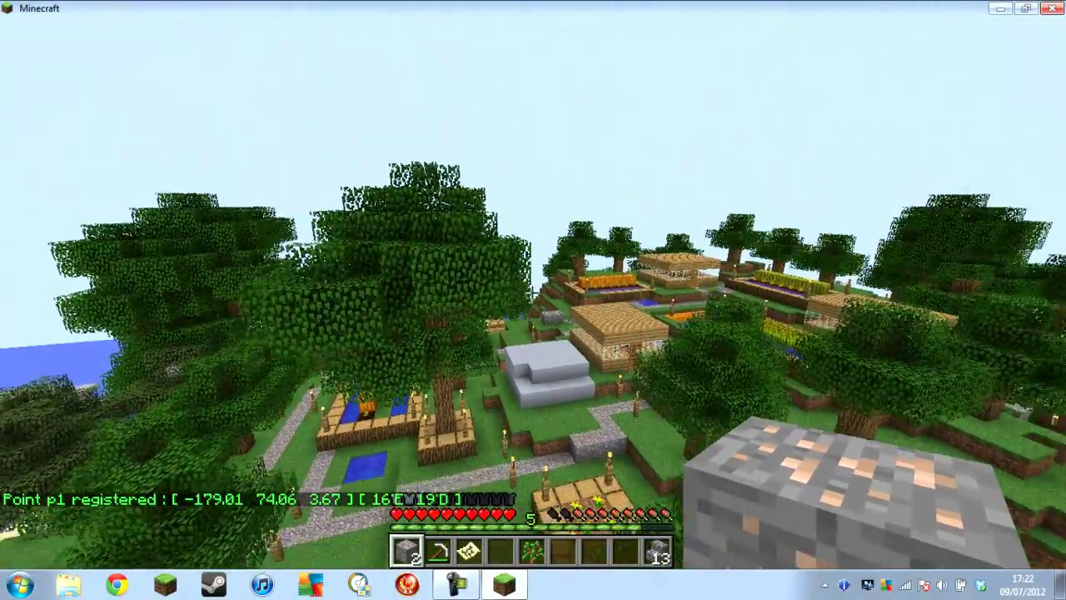
text(t/cam p)
key(Return)
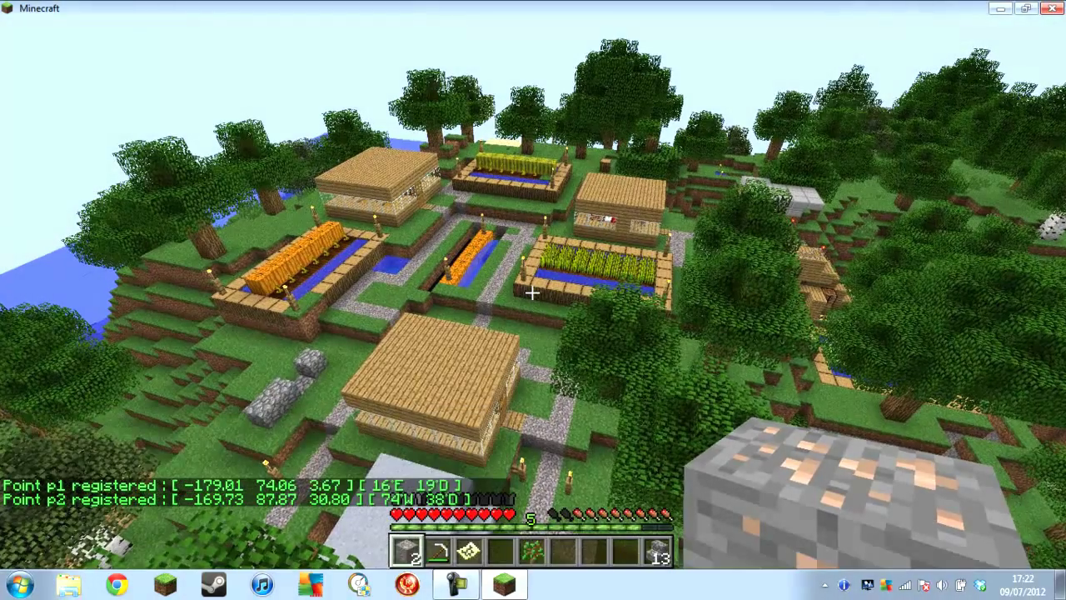
text(/cam)
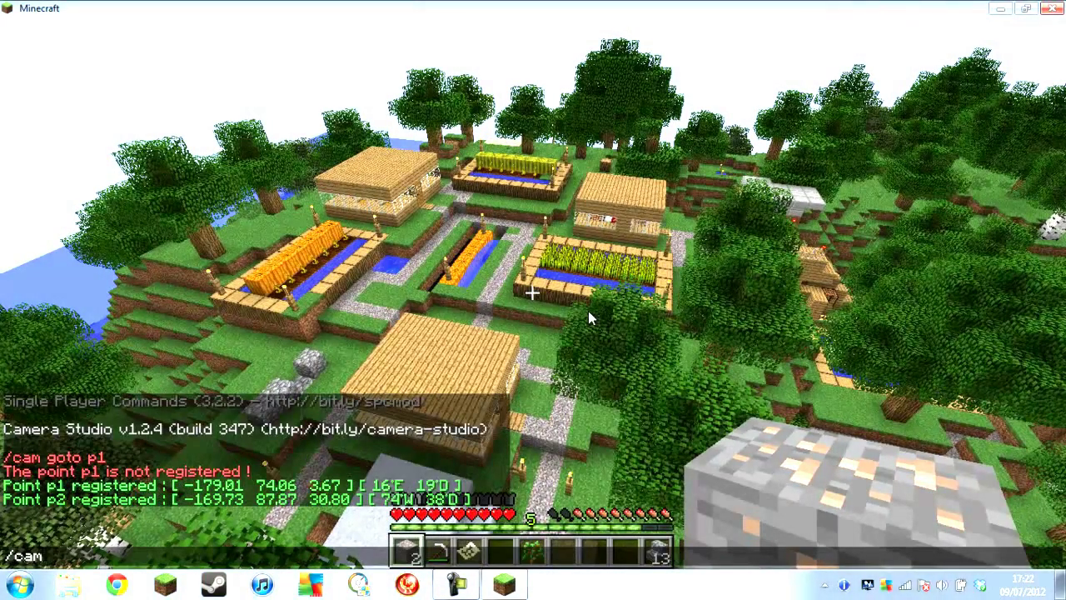
text( goto p1)
key(Return)
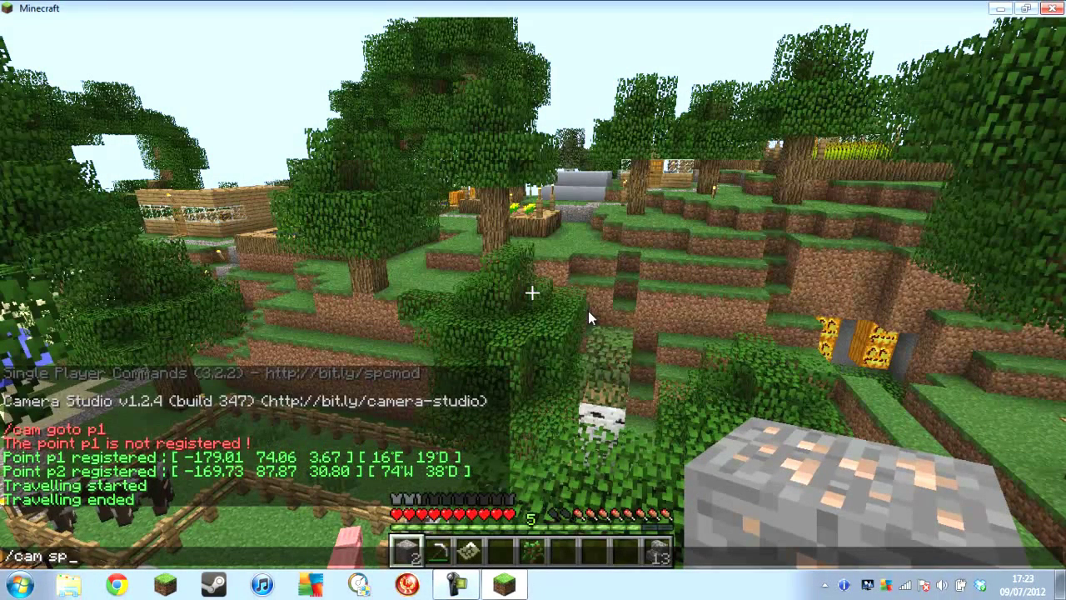
key(Return)
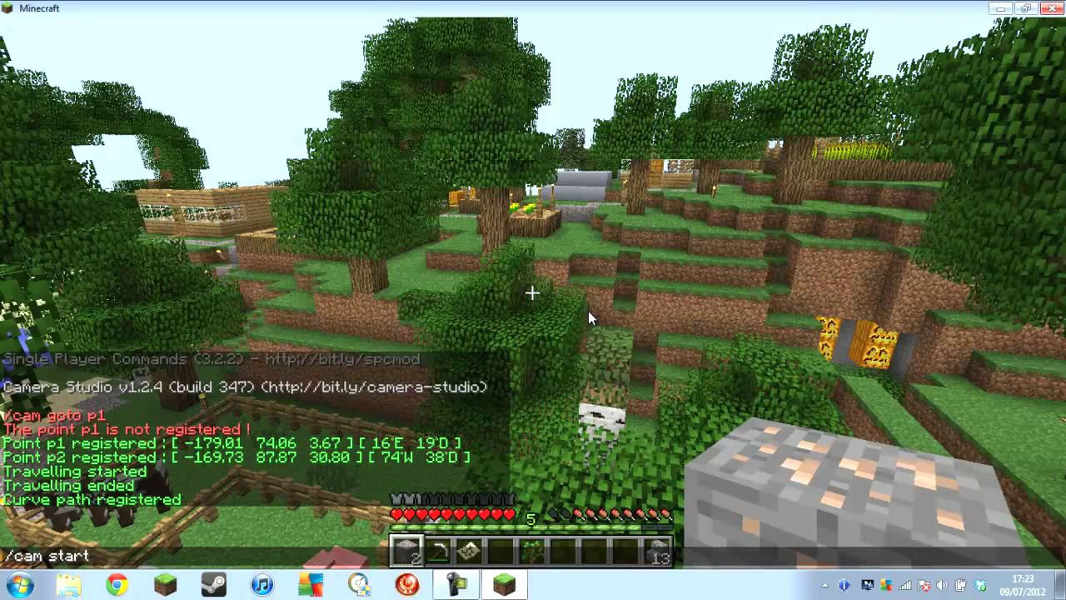
Play the camera path over 30s, then return the camera to p1
text(30s)
key(Return)
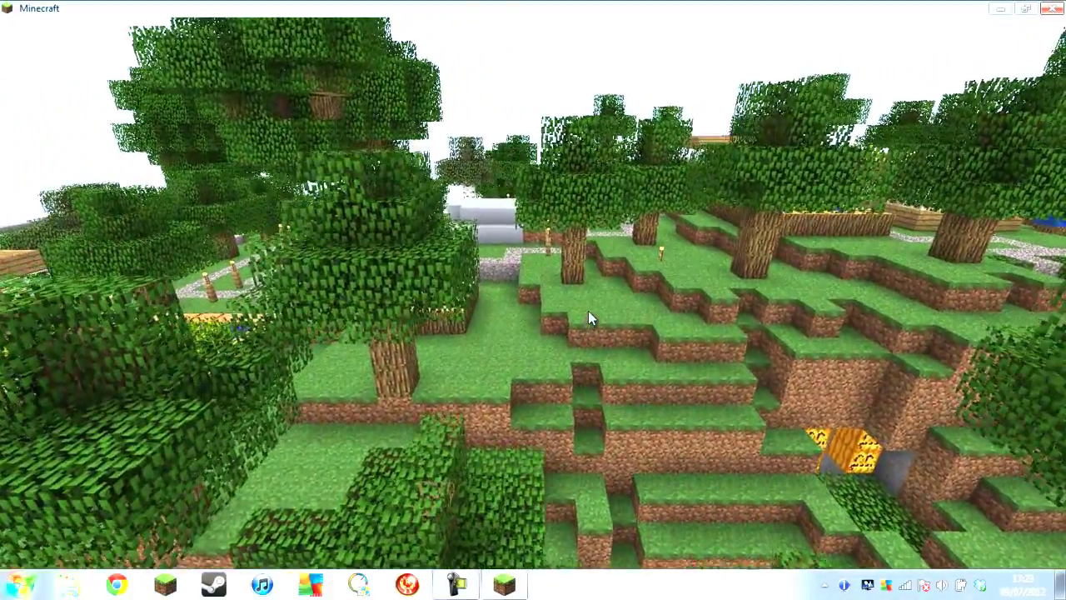
key(t)
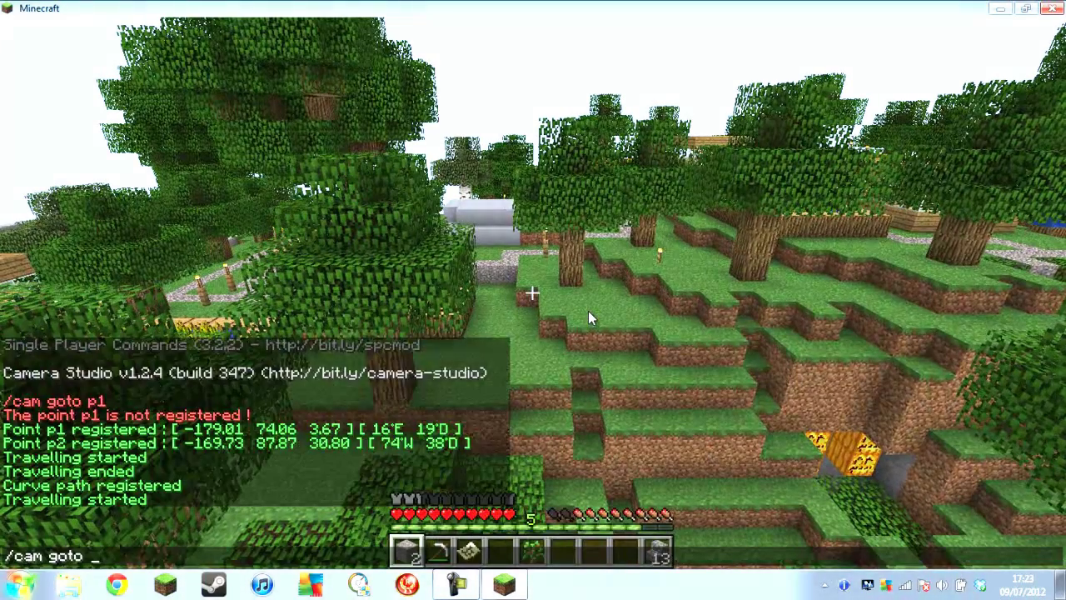
text(/cam goto p1)
key(Return)
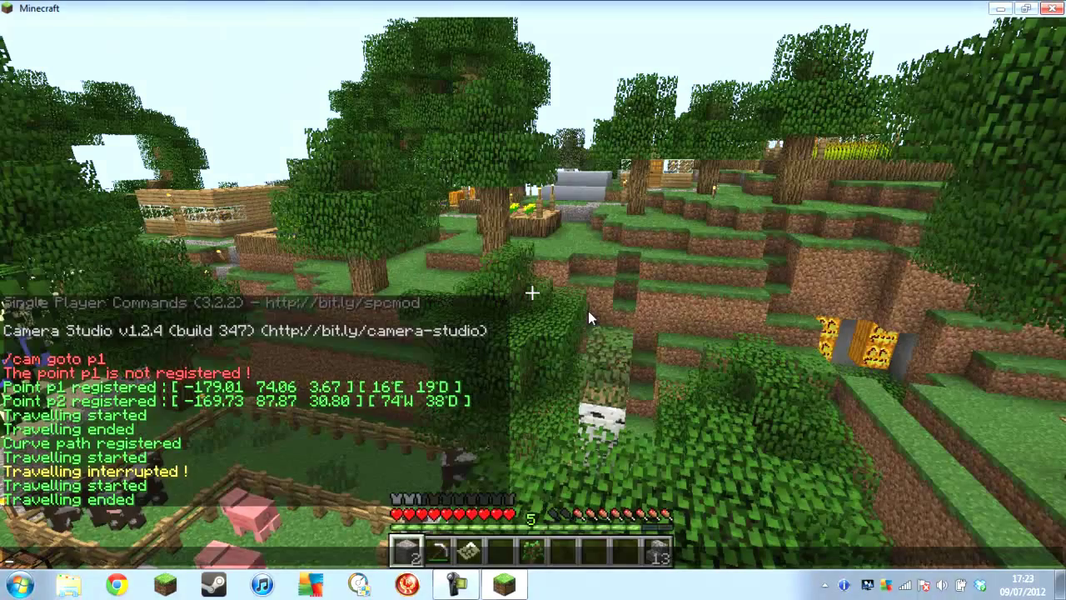
Replay the path with /cam start 10s and reopen chat to review the log
text(/cam start 10s)
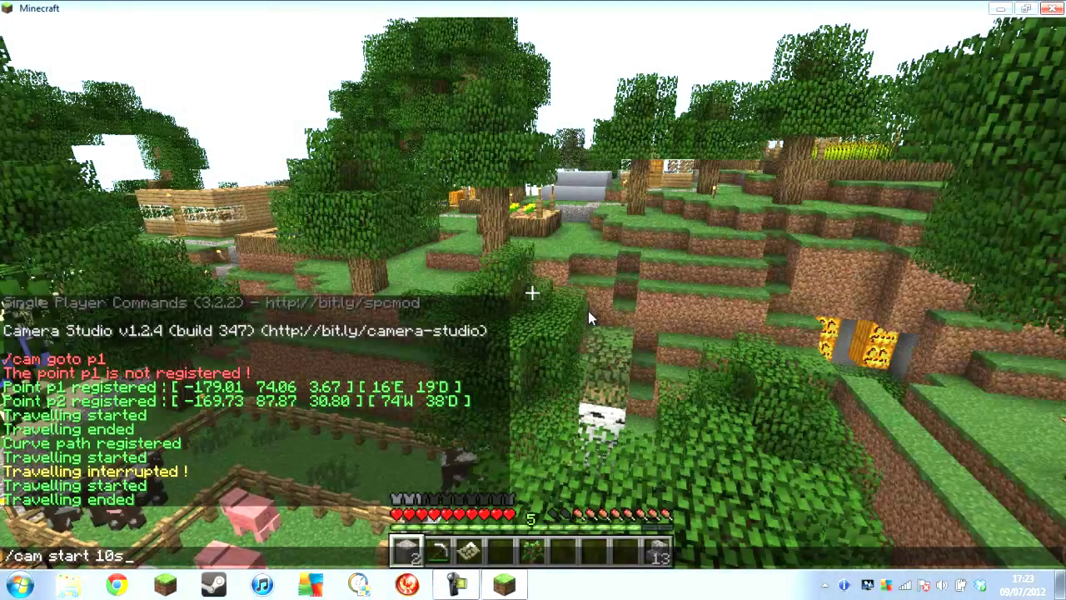
key(Return)
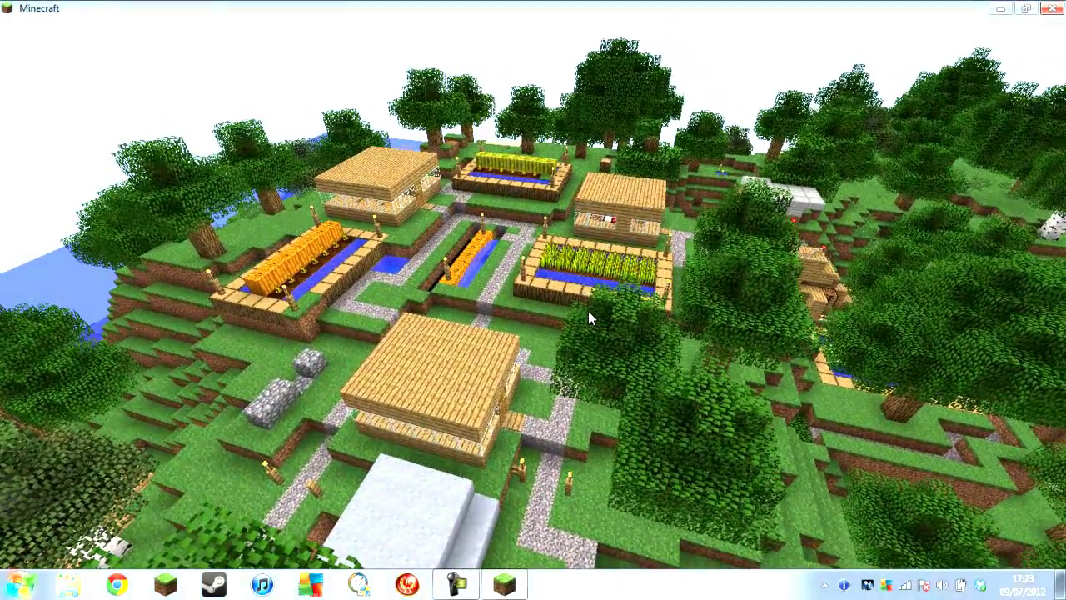
key(t)
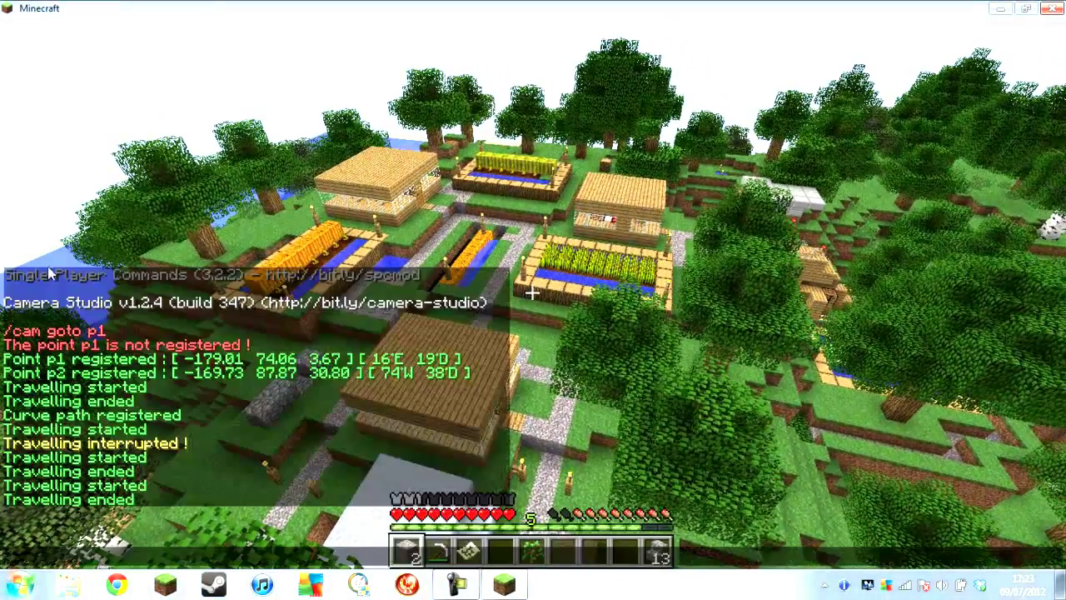